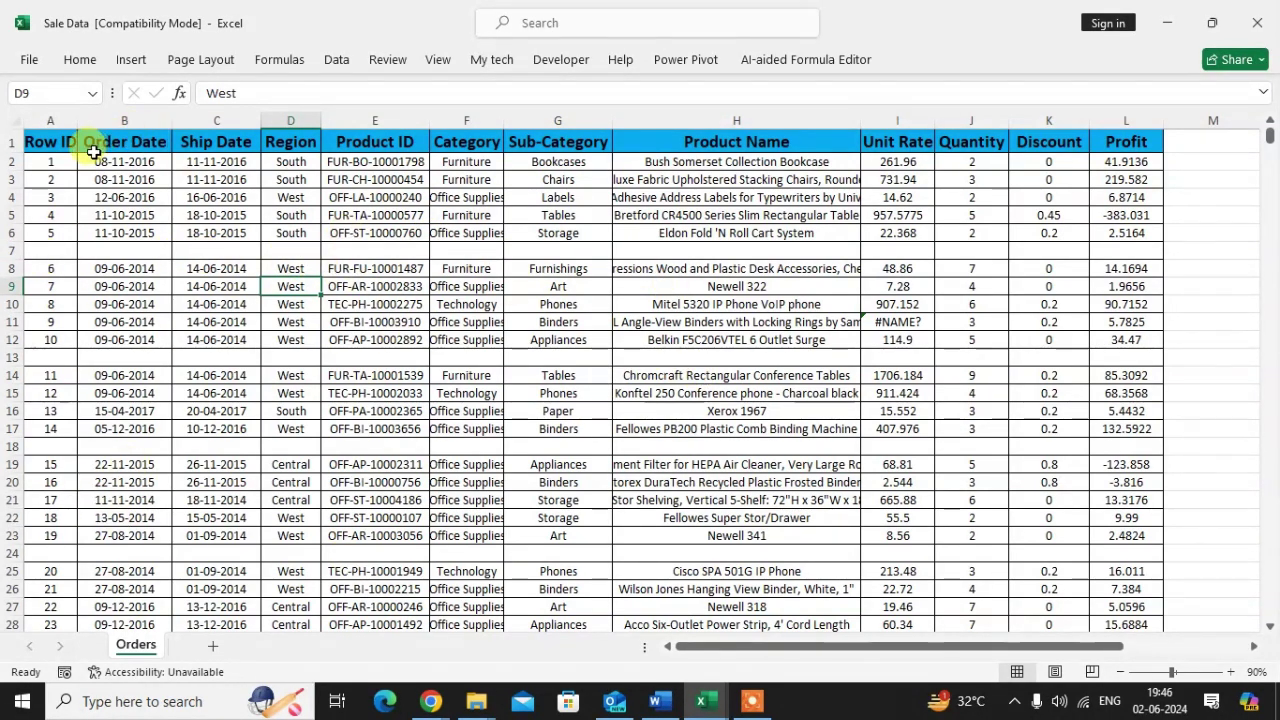
- Select the contiguous data block around cell B2, and extend a new selection from A1 to the last used cell of the Orders sheet
{"action": "left_click", "coordinate": [82, 161]}
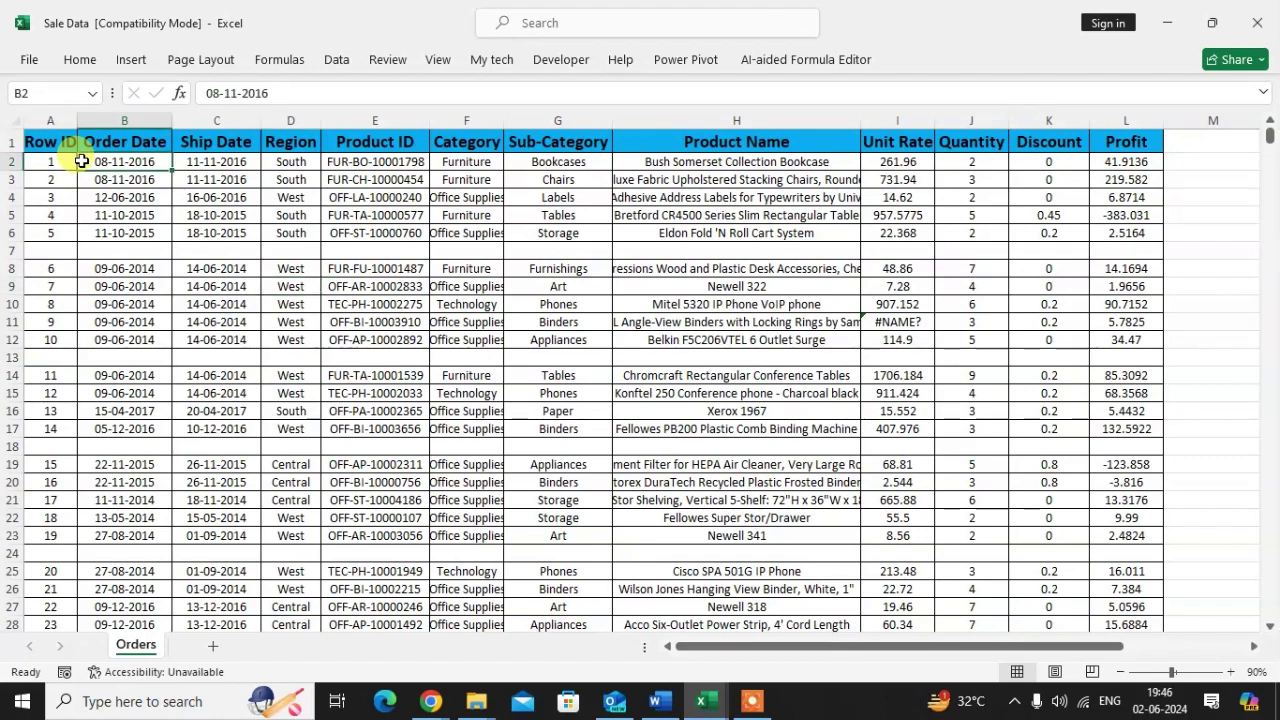
{"action": "key", "text": "ctrl+a"}
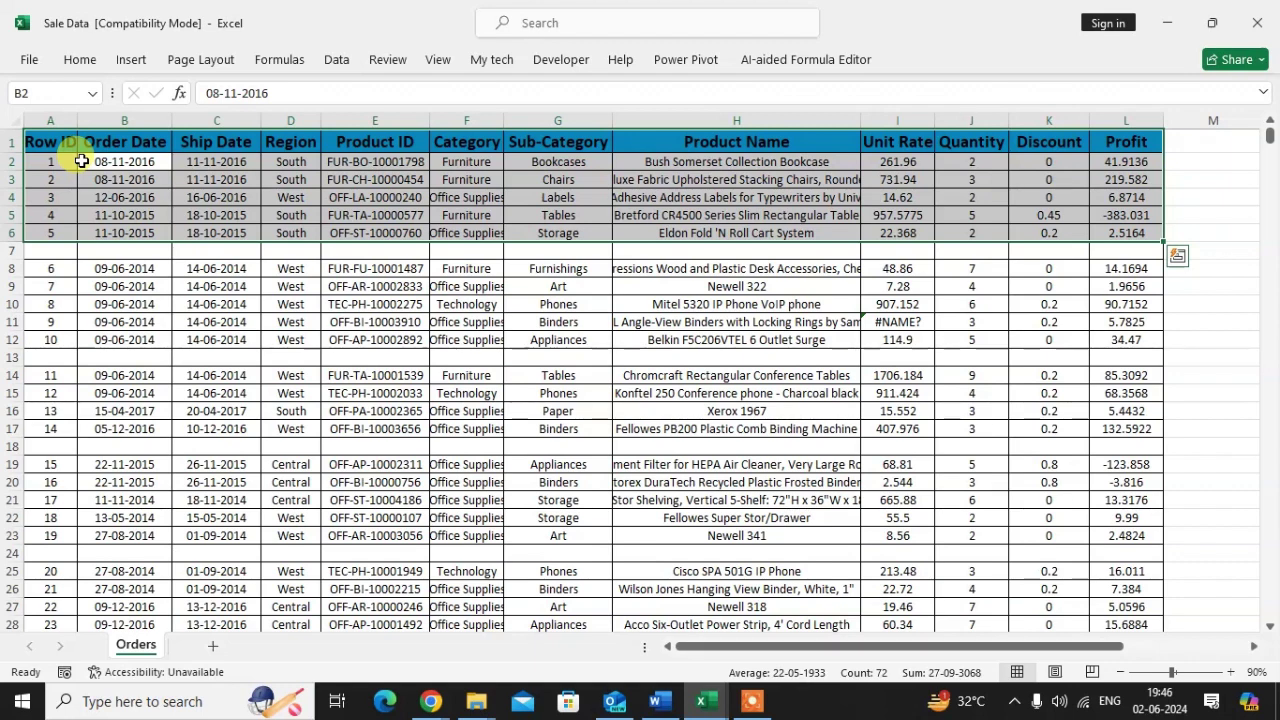
{"action": "left_click", "coordinate": [44, 138]}
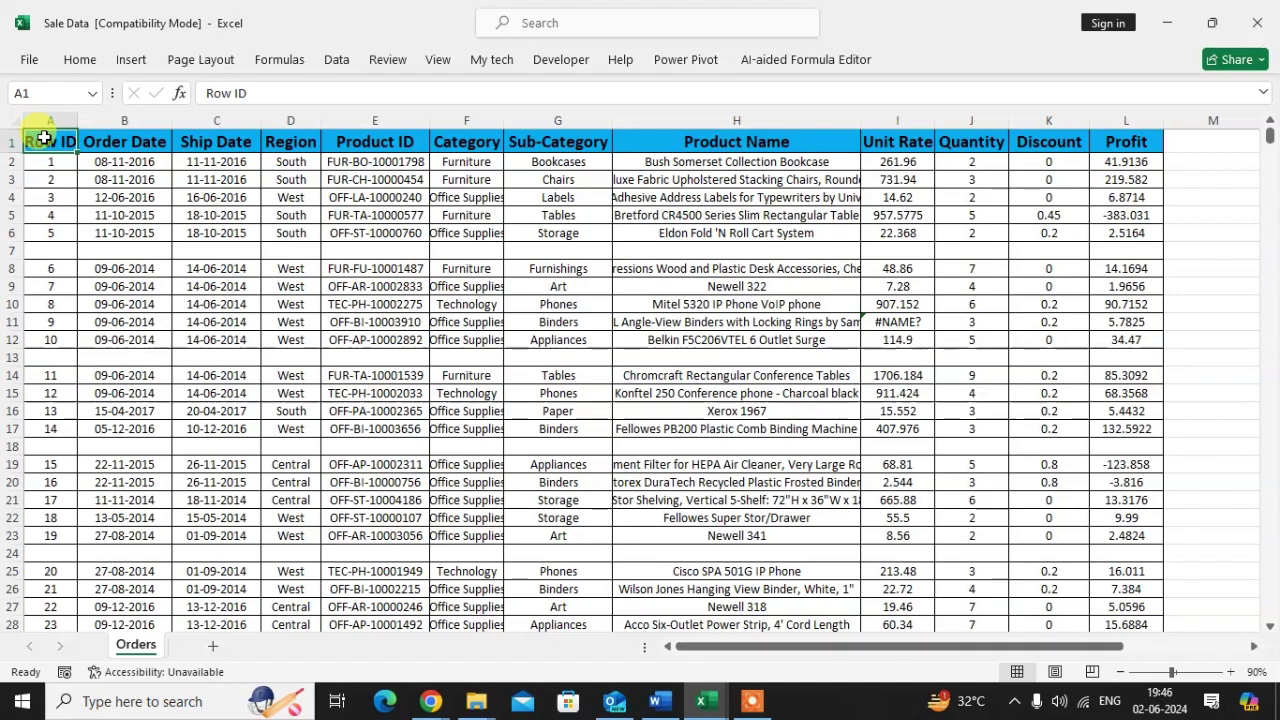
{"action": "key", "text": "ctrl+shift+End"}
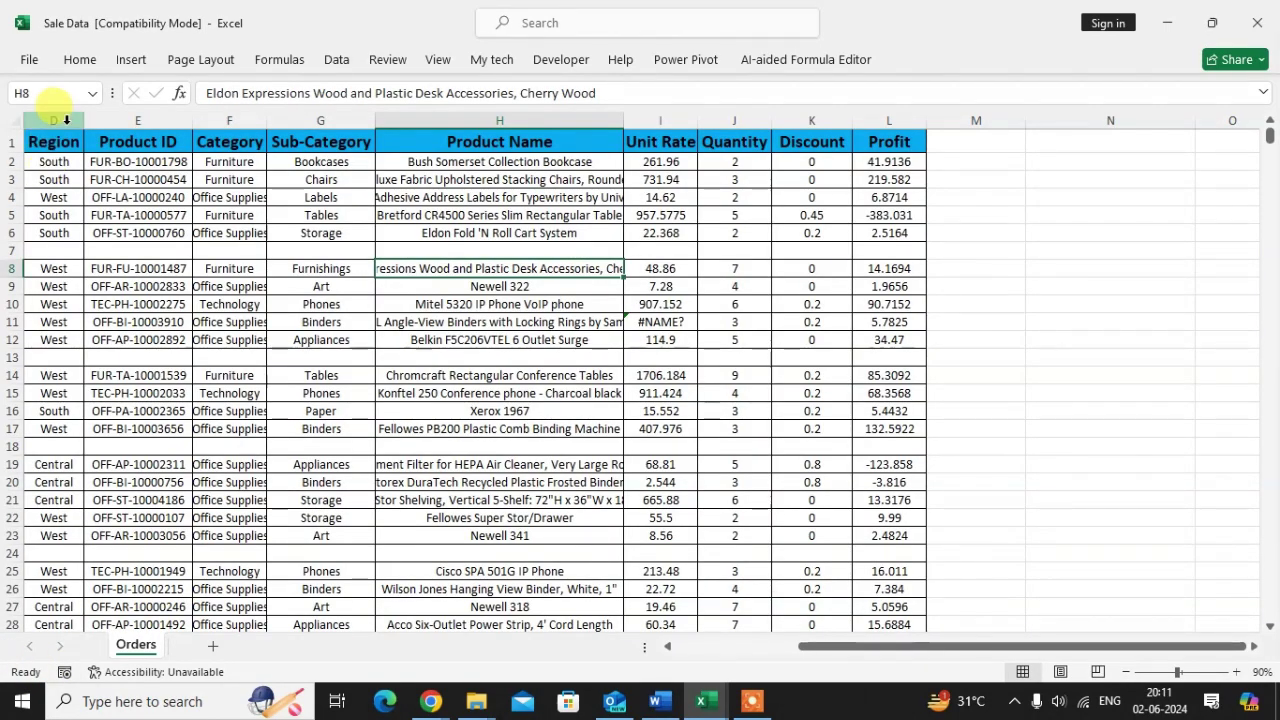
- Select the data from the Region header in D1 through the last row of the Profit column, L9999, leaving out the empty columns
{"action": "left_click", "coordinate": [58, 141]}
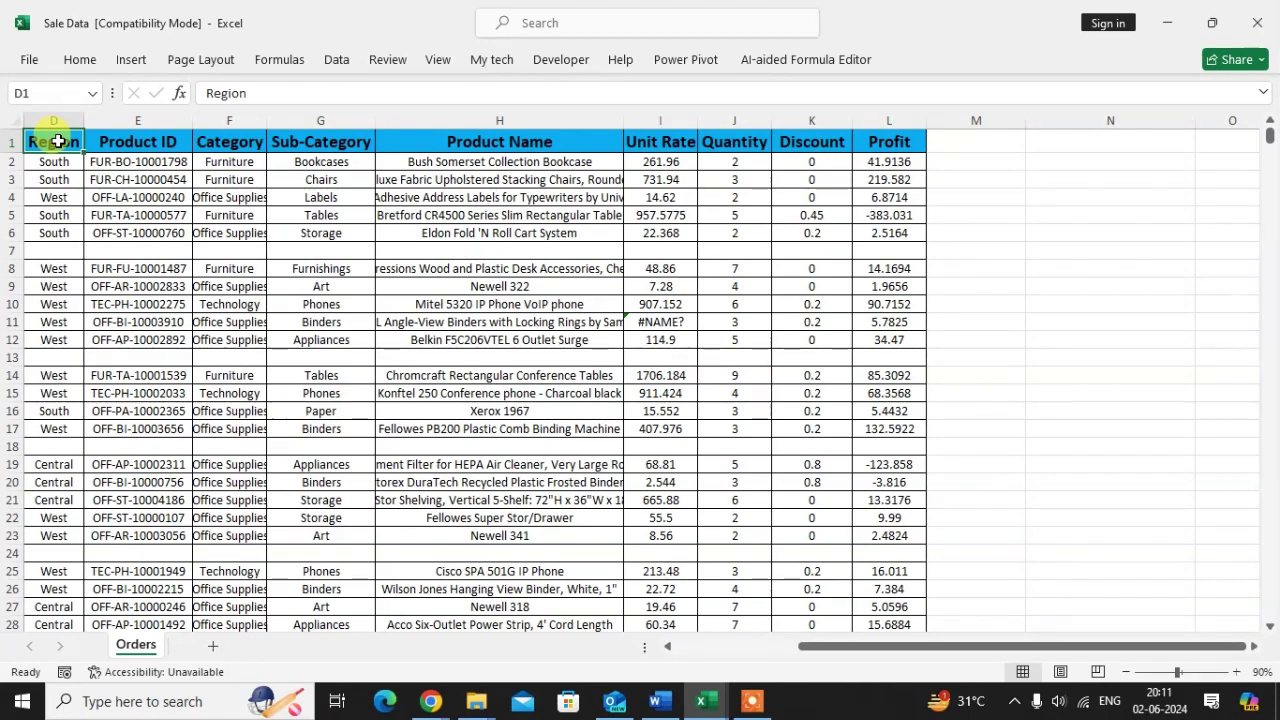
{"action": "key", "text": "ctrl+shift+End"}
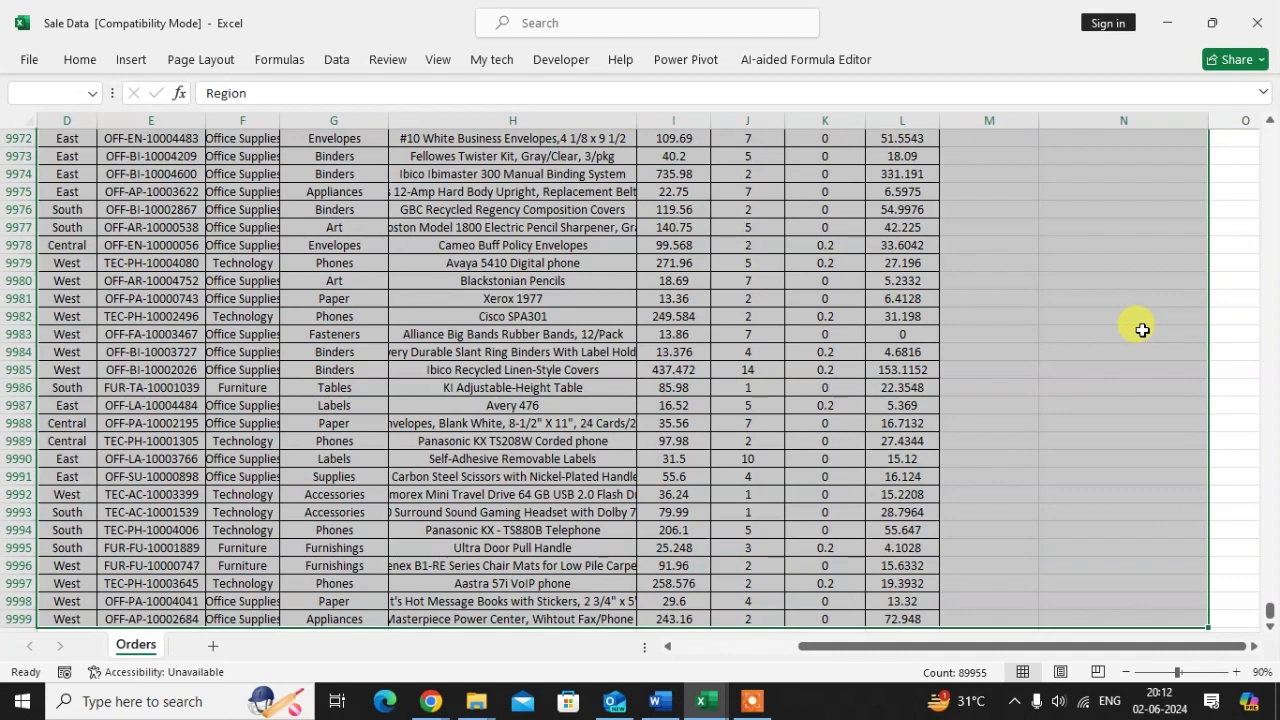
{"action": "key", "text": "shift+Left"}
{"action": "key", "text": "shift+Left"}
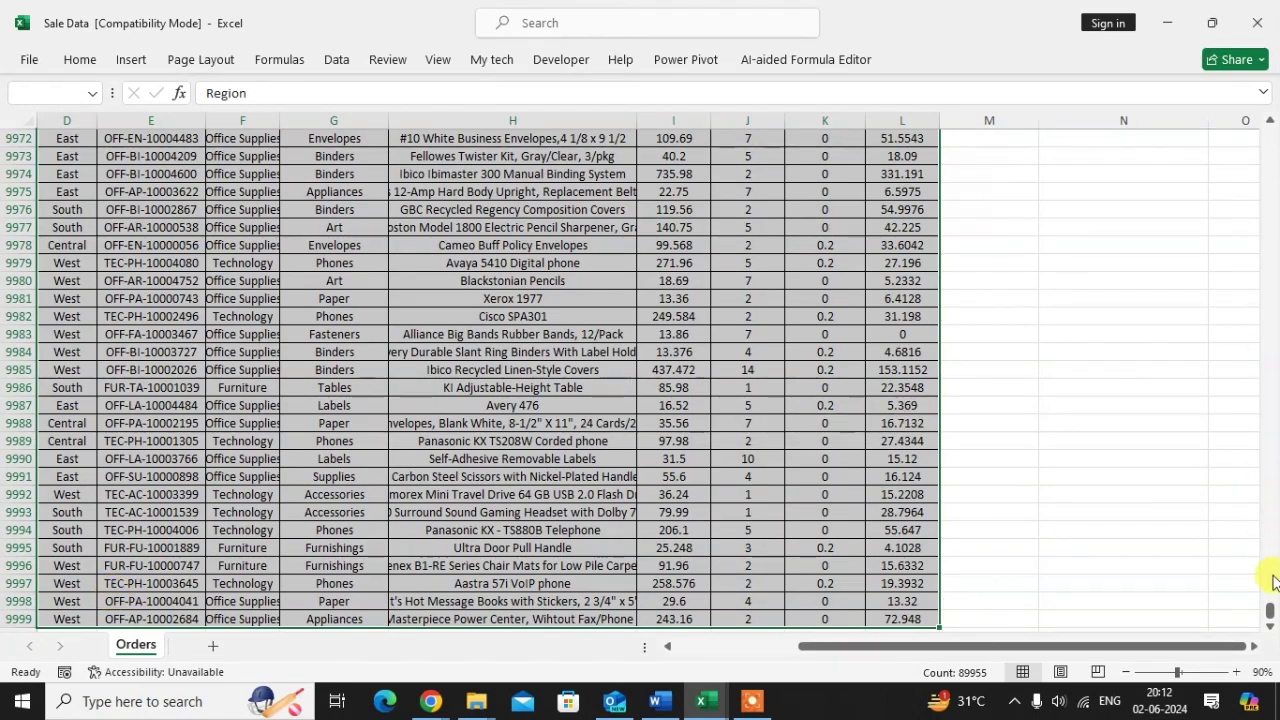
{"action": "left_click_drag", "start_coordinate": [1274, 608], "coordinate": [1234, 57]}
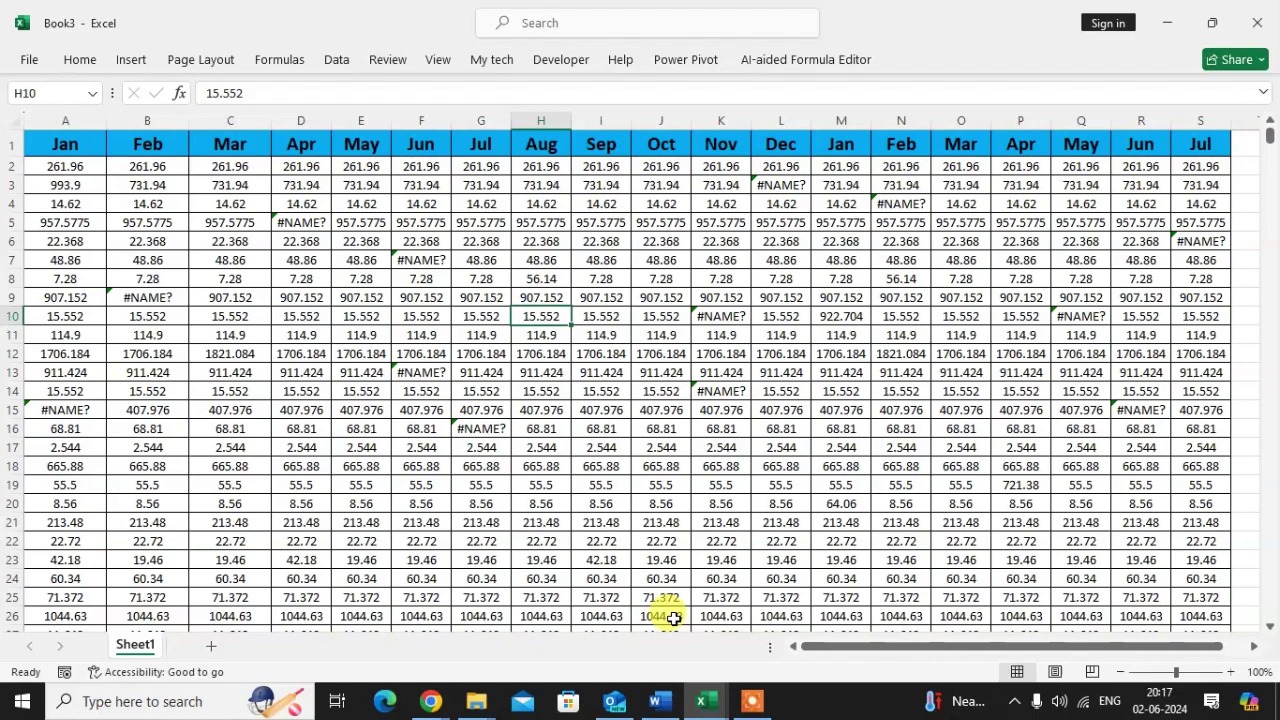
- Select the whole monthly table in Book3 and use Go To Special to pick only the formula cells with errors
{"action": "key", "text": "ctrl+a"}
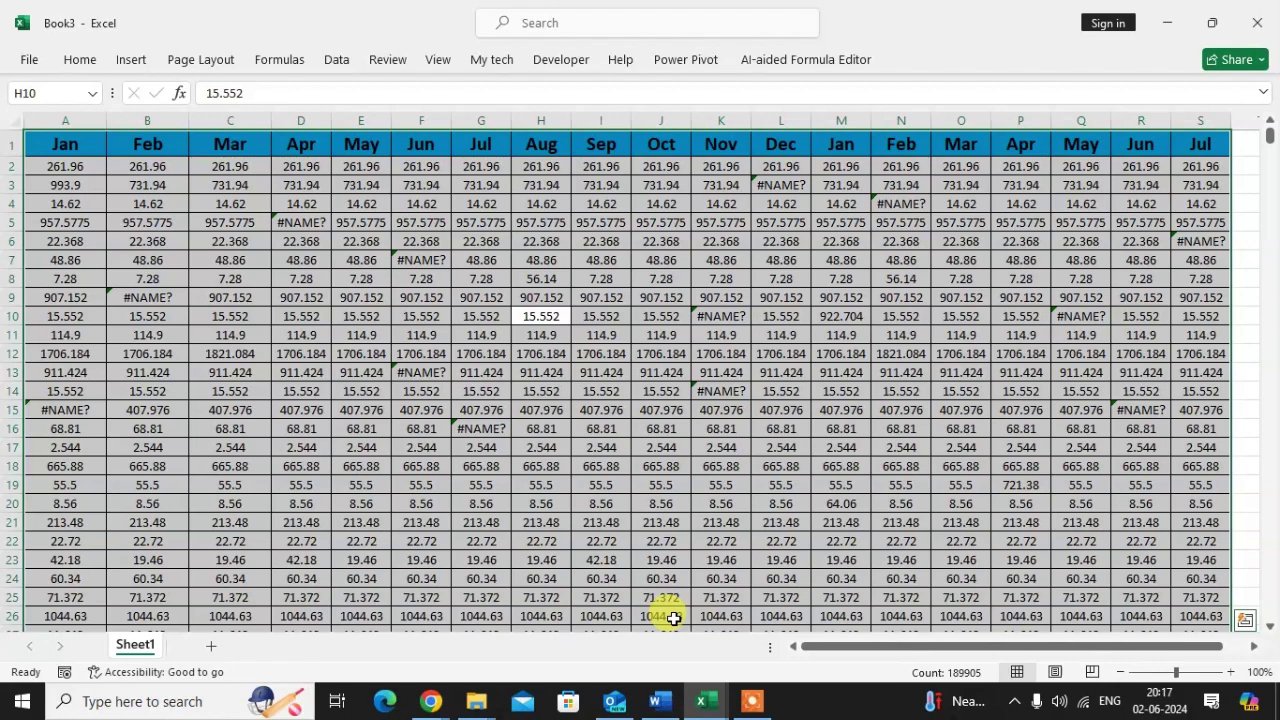
{"action": "key", "text": "ctrl+g"}
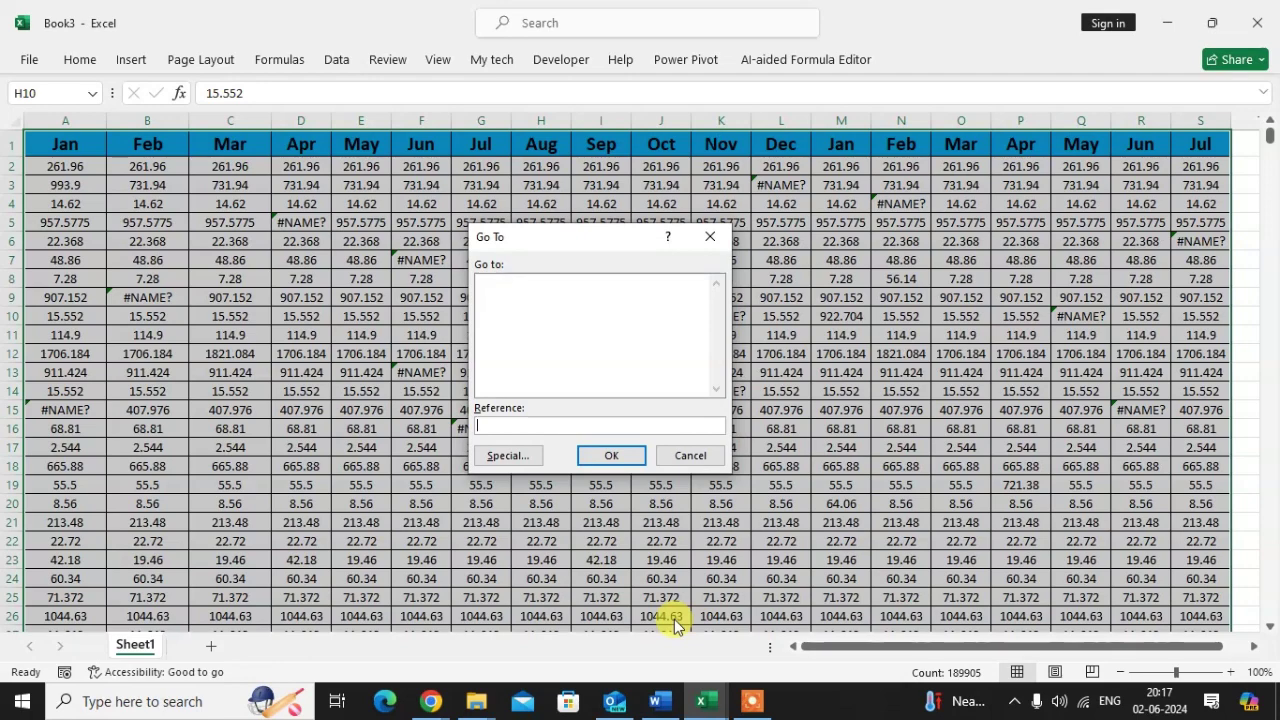
{"action": "left_click", "coordinate": [503, 455]}
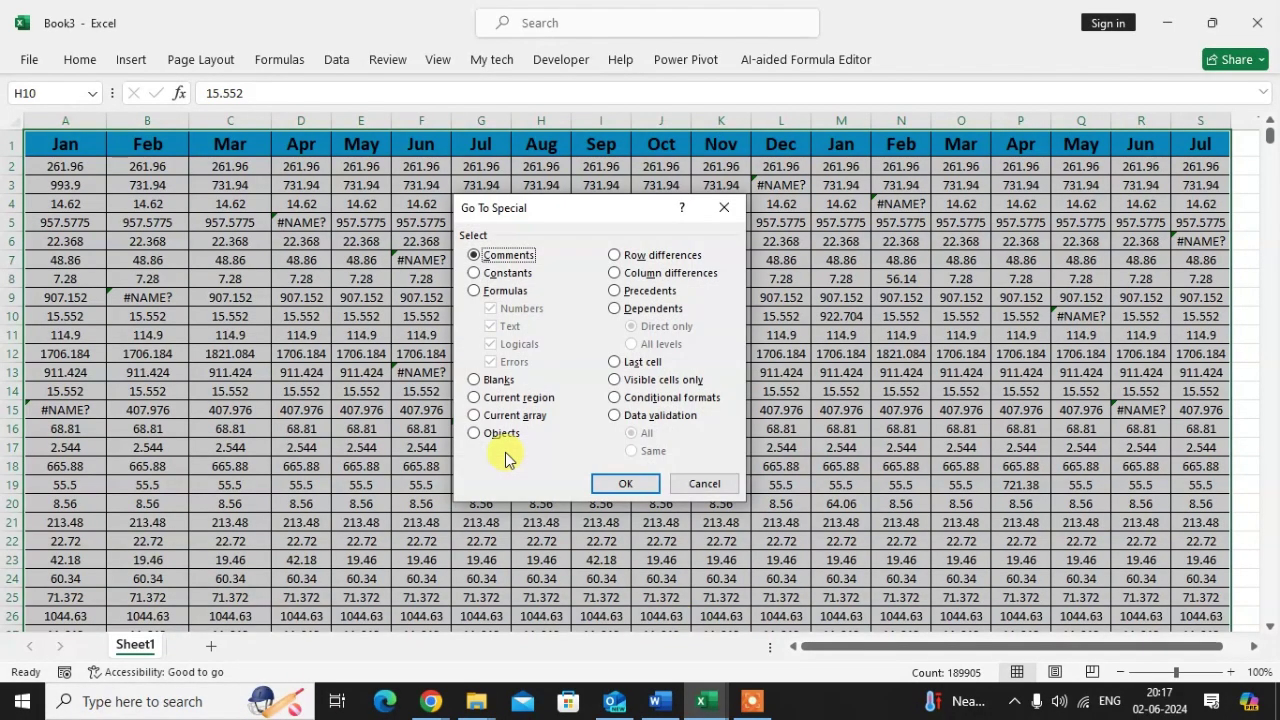
{"action": "left_click", "coordinate": [474, 292]}
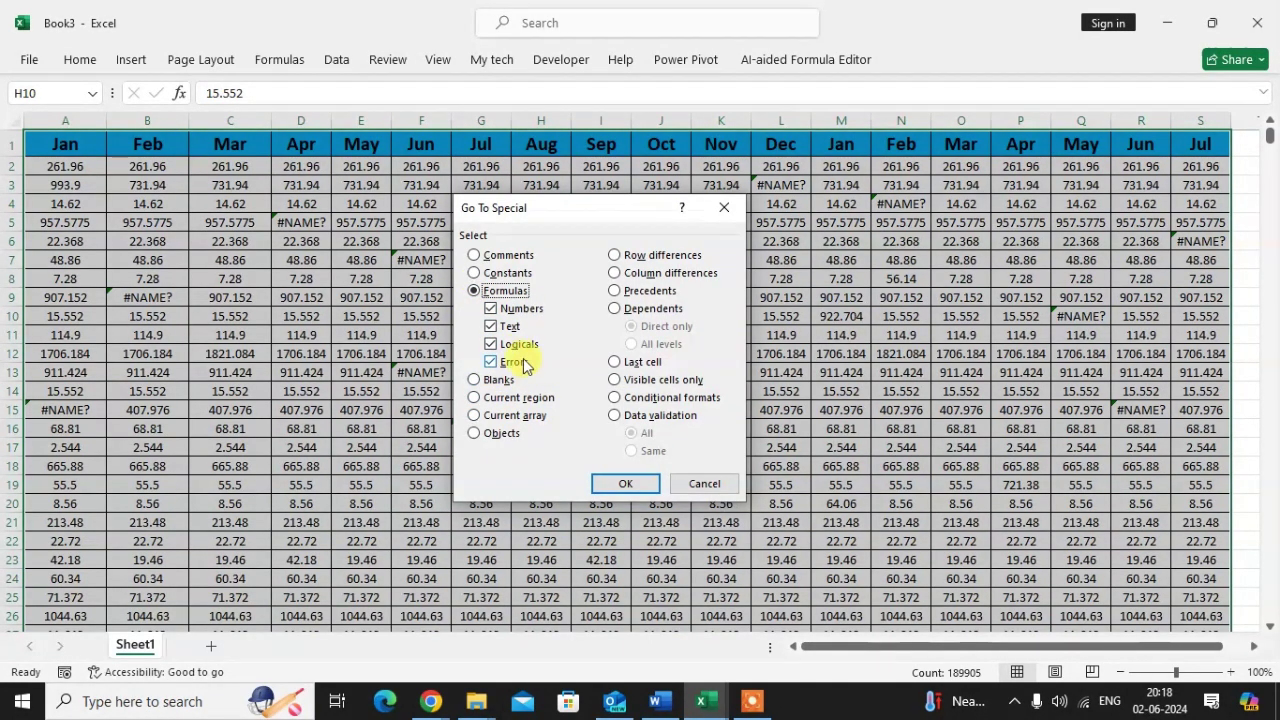
{"action": "left_click", "coordinate": [497, 345]}
{"action": "left_click", "coordinate": [494, 327]}
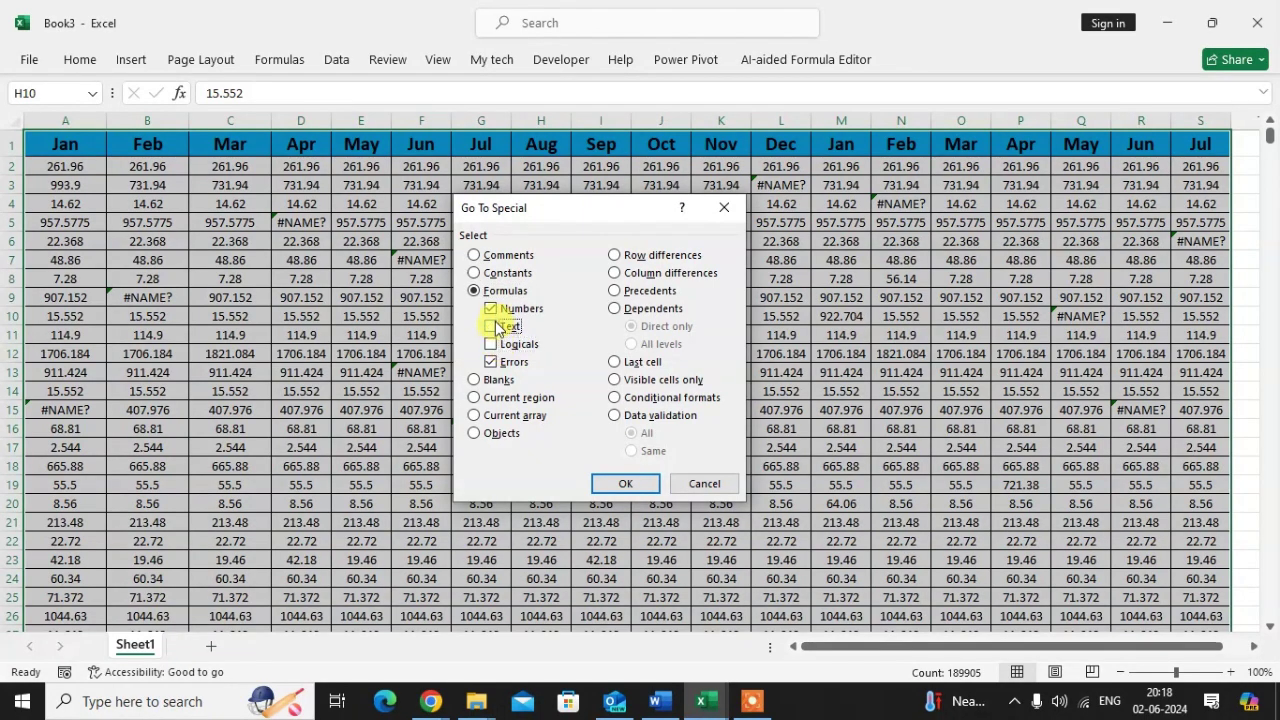
{"action": "left_click", "coordinate": [495, 309]}
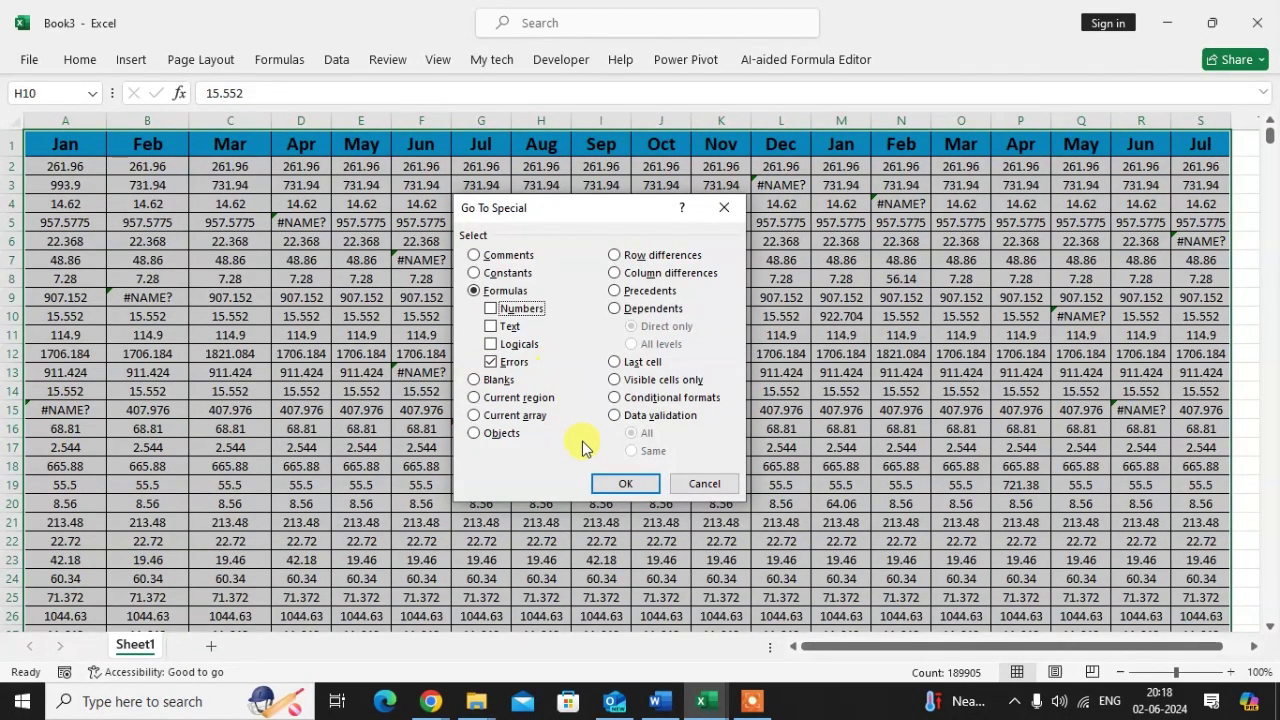
{"action": "left_click", "coordinate": [600, 483]}
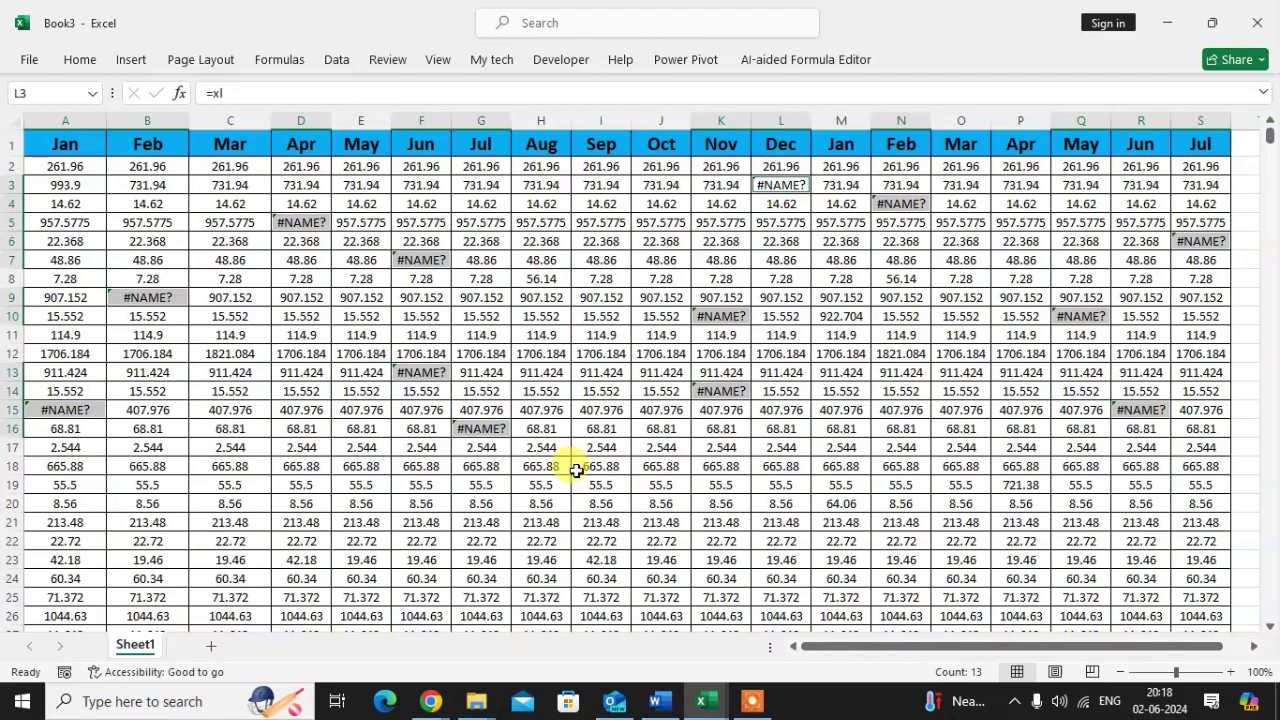
- Repeat the Go To Special selection on the entire table for Formulas, with Numbers, Text and Logicals excluded and only Errors kept
{"action": "left_click", "coordinate": [610, 256]}
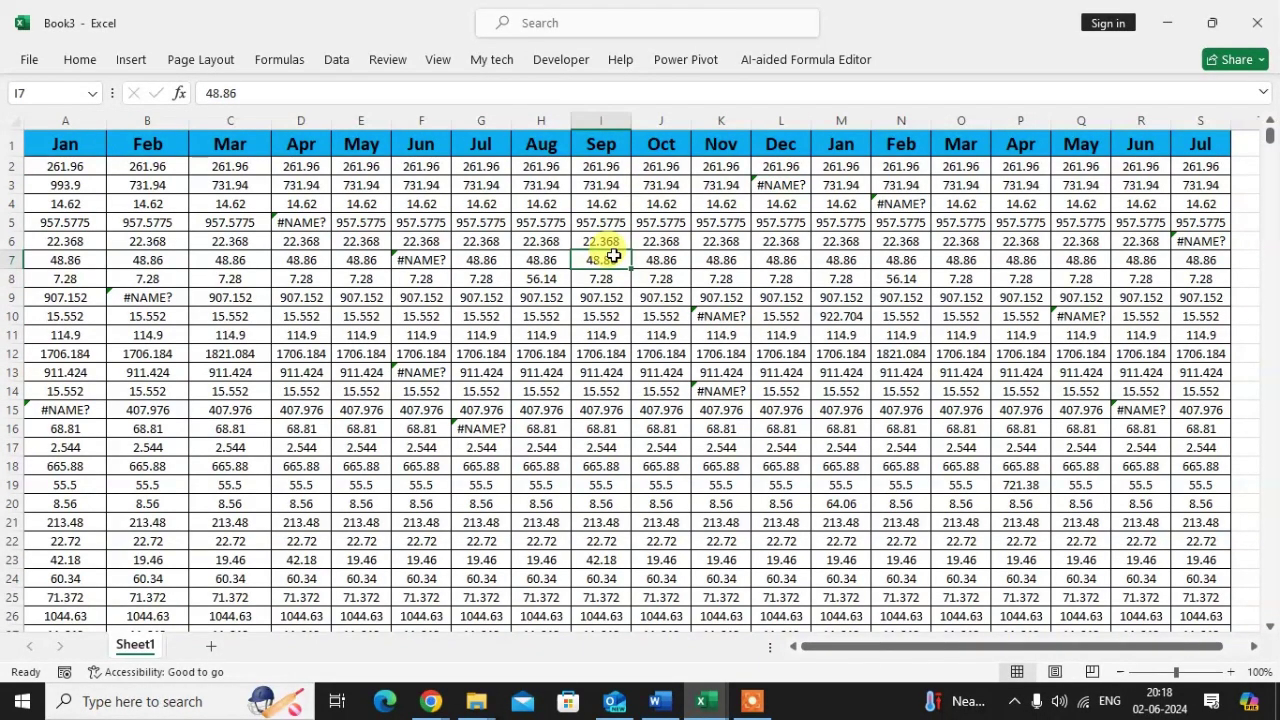
{"action": "key", "text": "ctrl+a"}
{"action": "key", "text": "ctrl+g"}
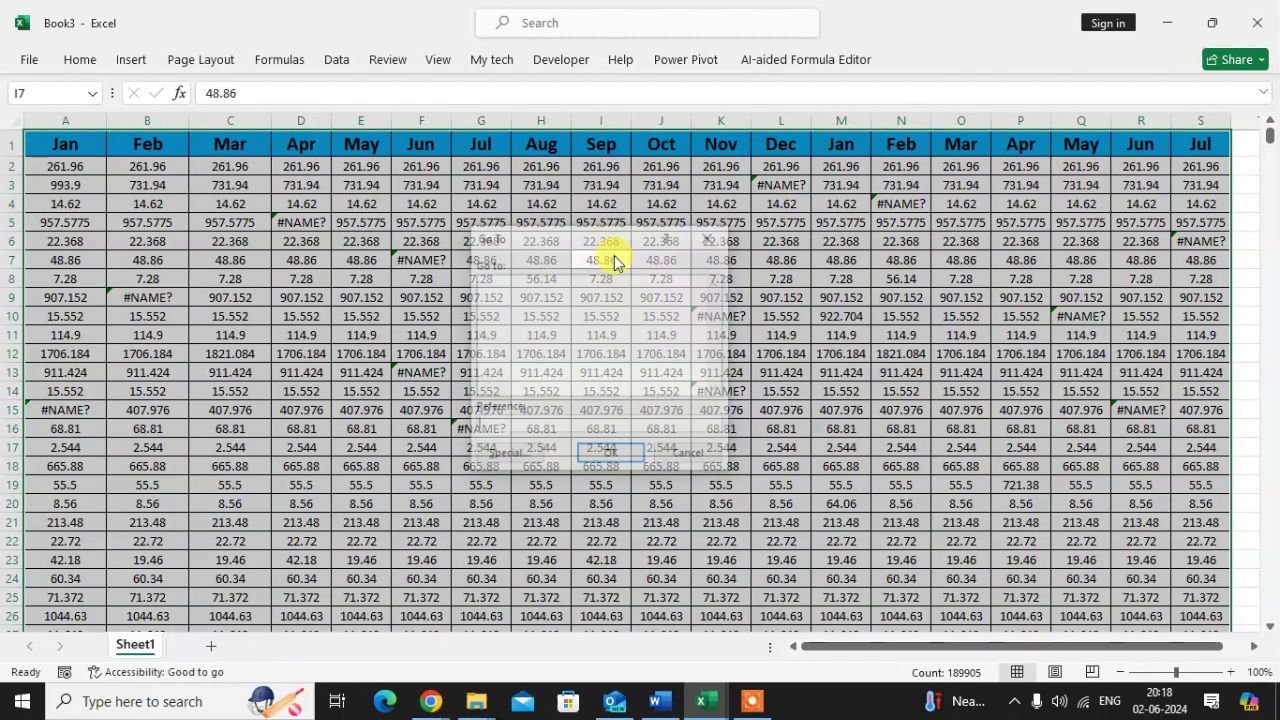
{"action": "left_click", "coordinate": [505, 455]}
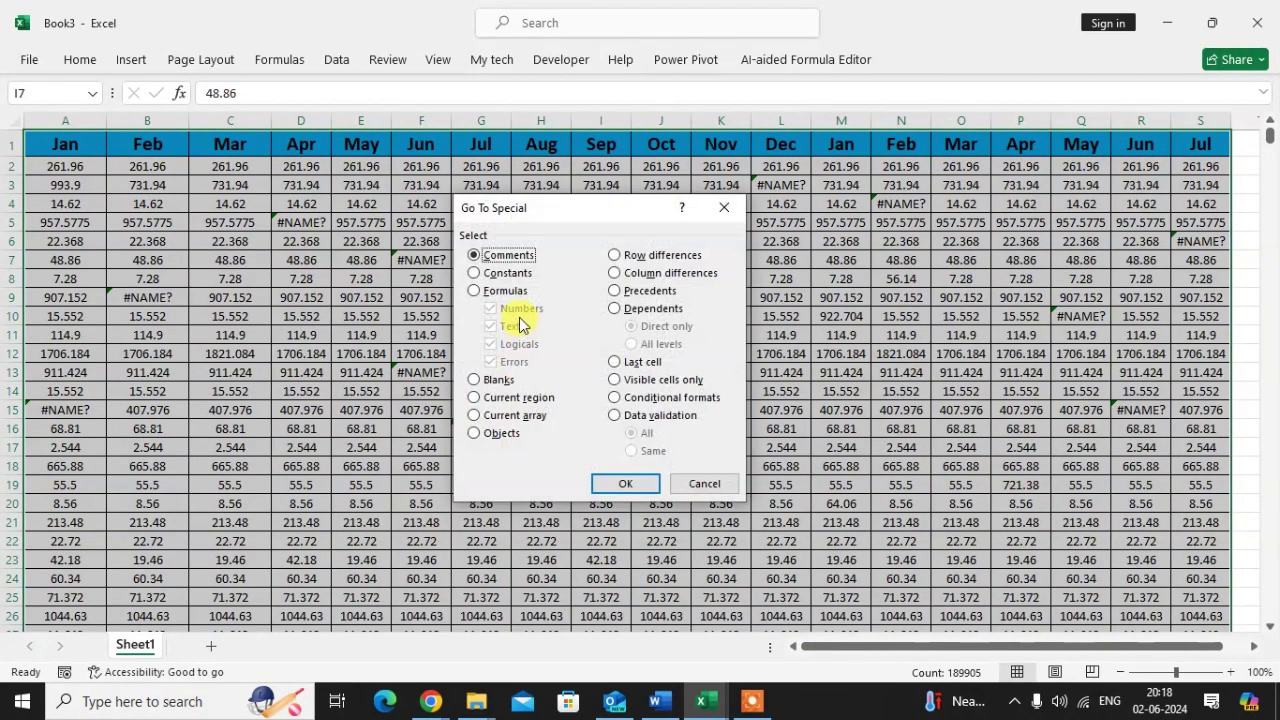
{"action": "left_click", "coordinate": [488, 290]}
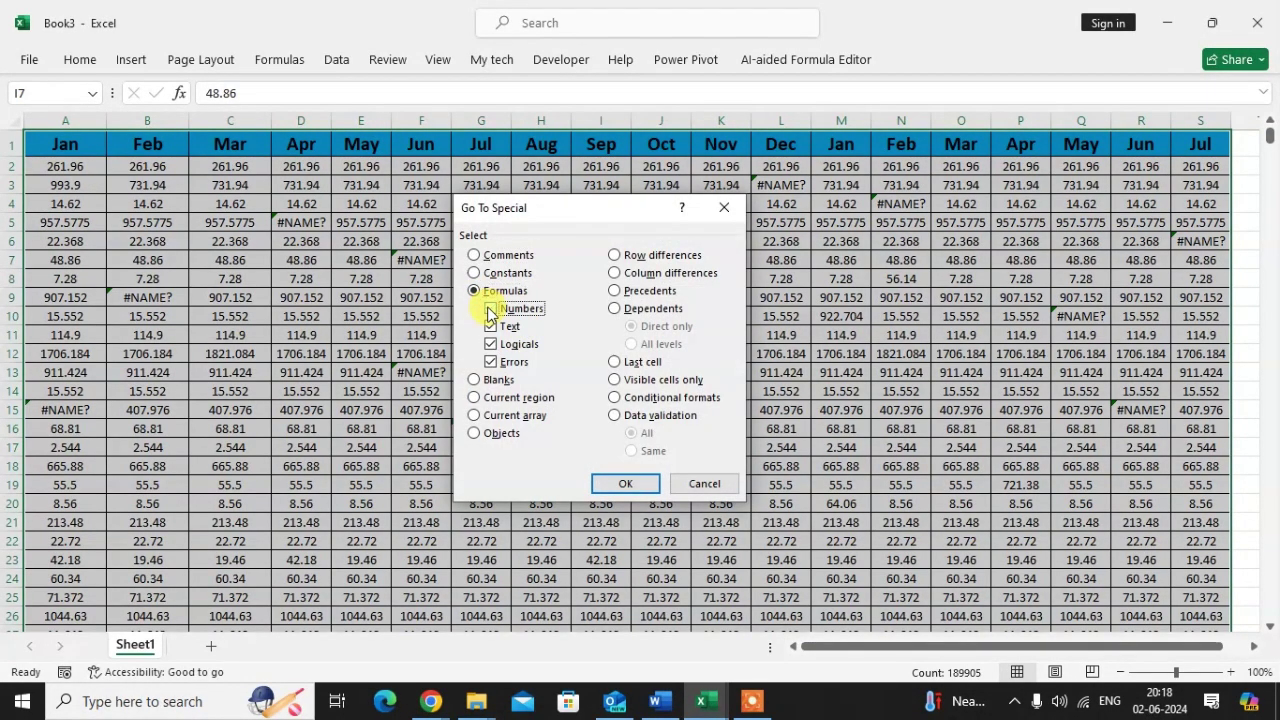
{"action": "left_click", "coordinate": [490, 308]}
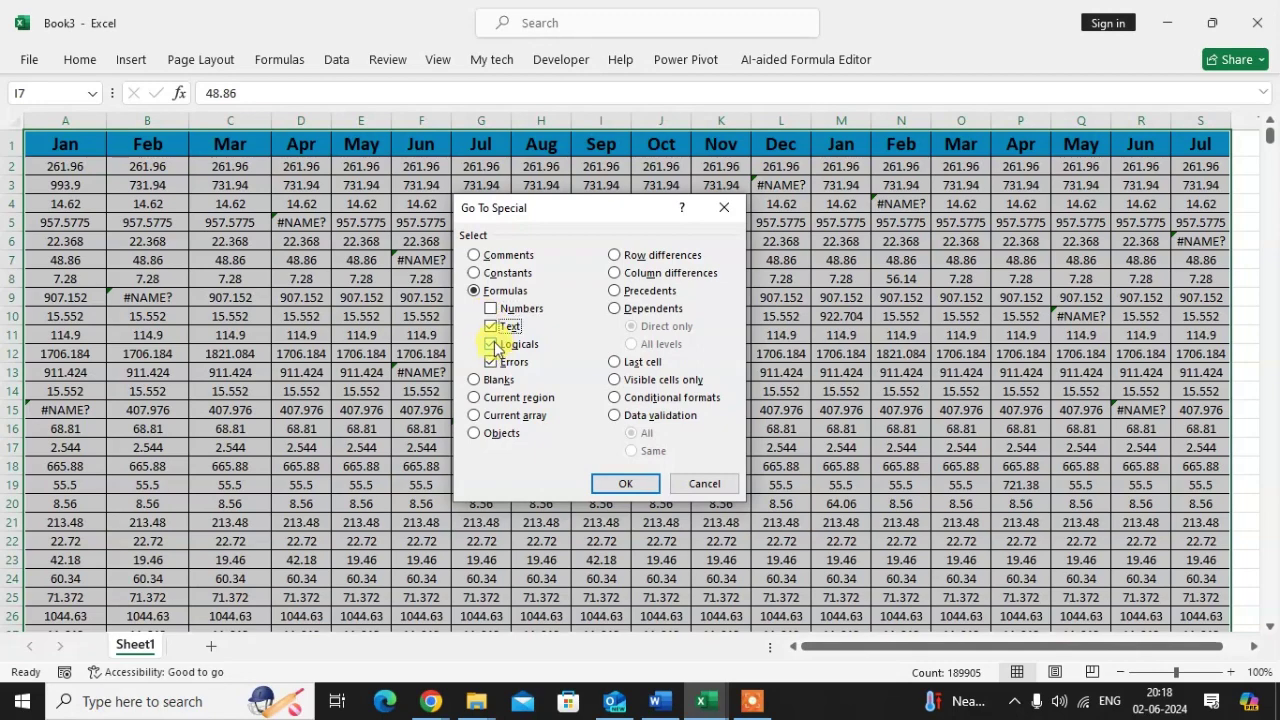
{"action": "left_click", "coordinate": [490, 344]}
{"action": "left_click", "coordinate": [491, 328]}
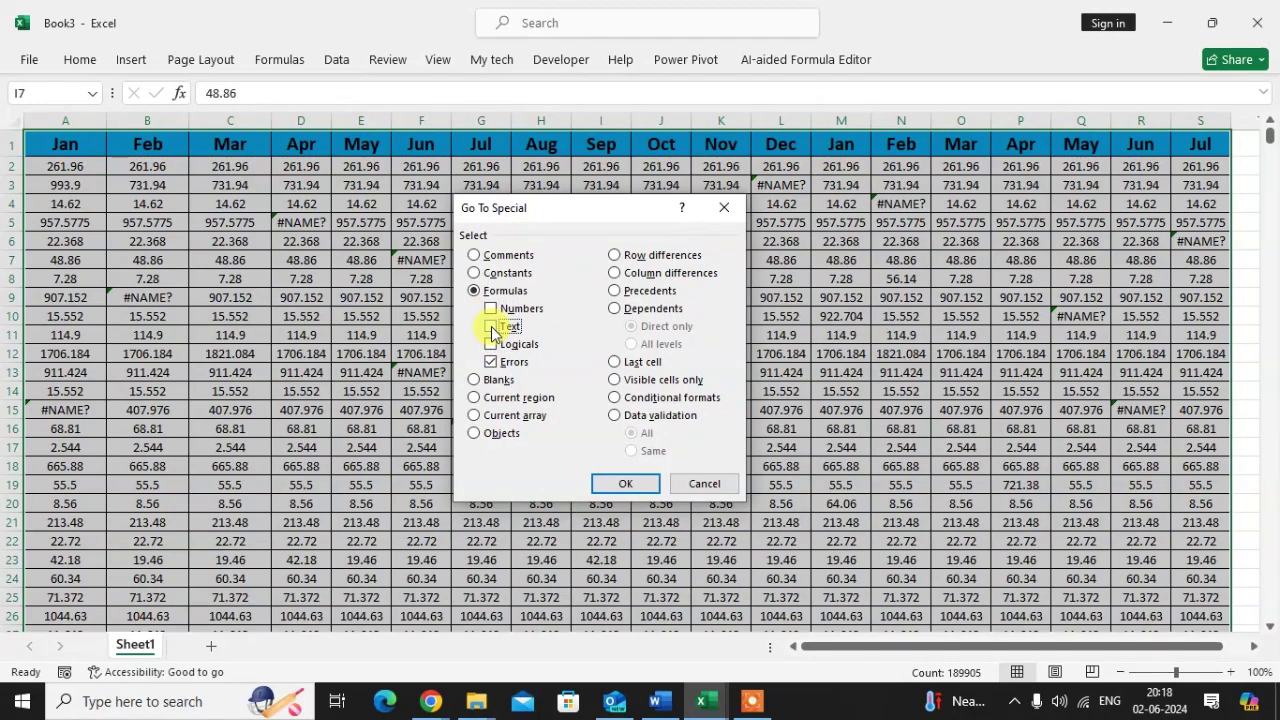
{"action": "left_click", "coordinate": [614, 481]}
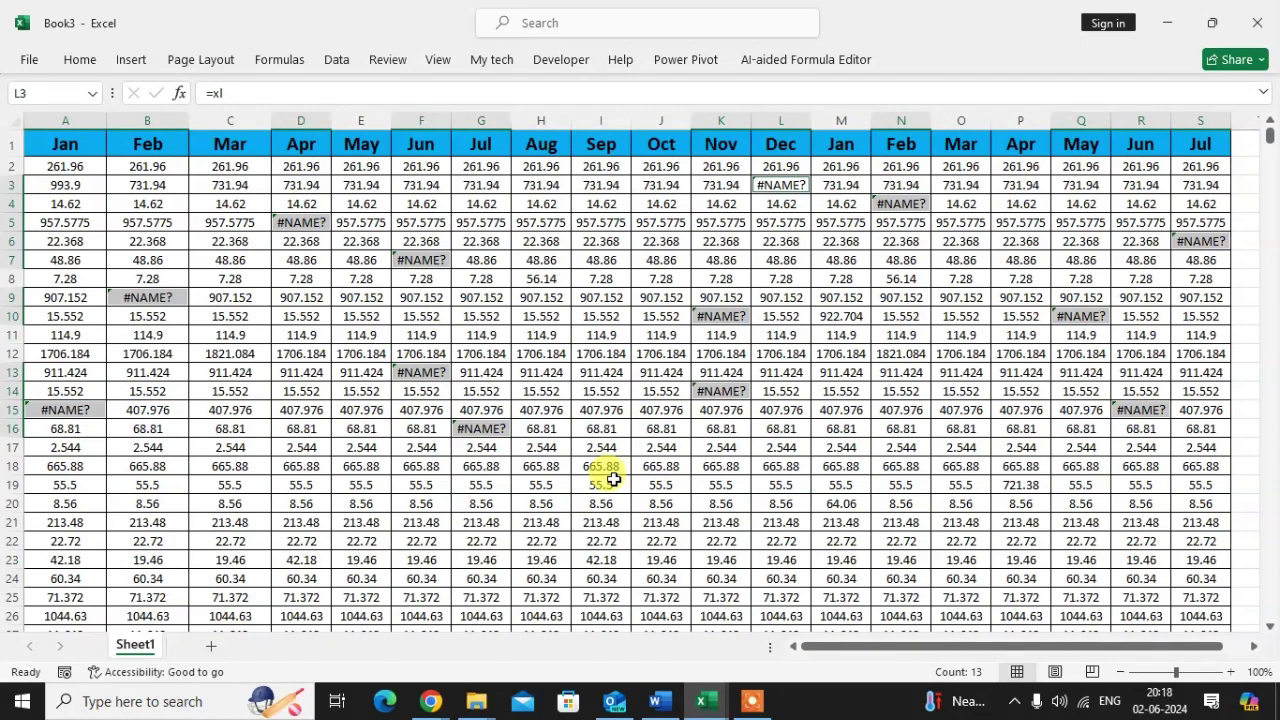
- Clear the contents of the selected error cells and undo the deletion
{"action": "key", "text": "Delete"}
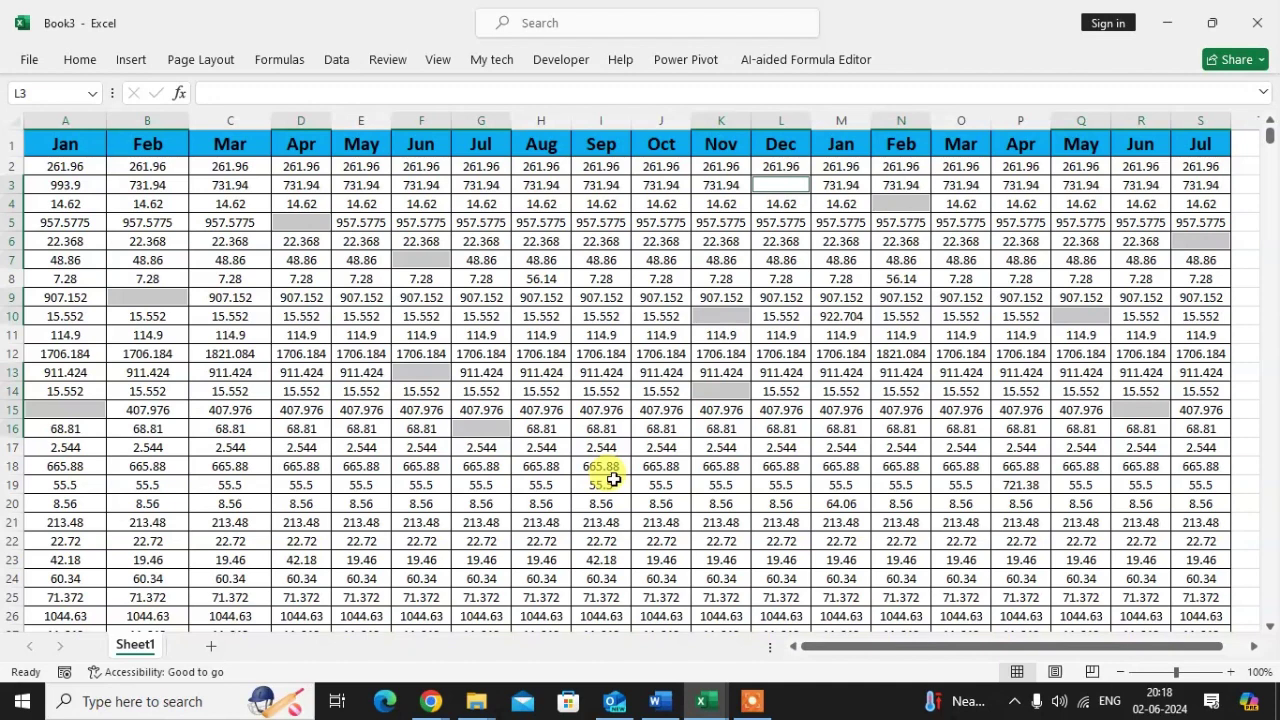
{"action": "key", "text": "ctrl+z"}
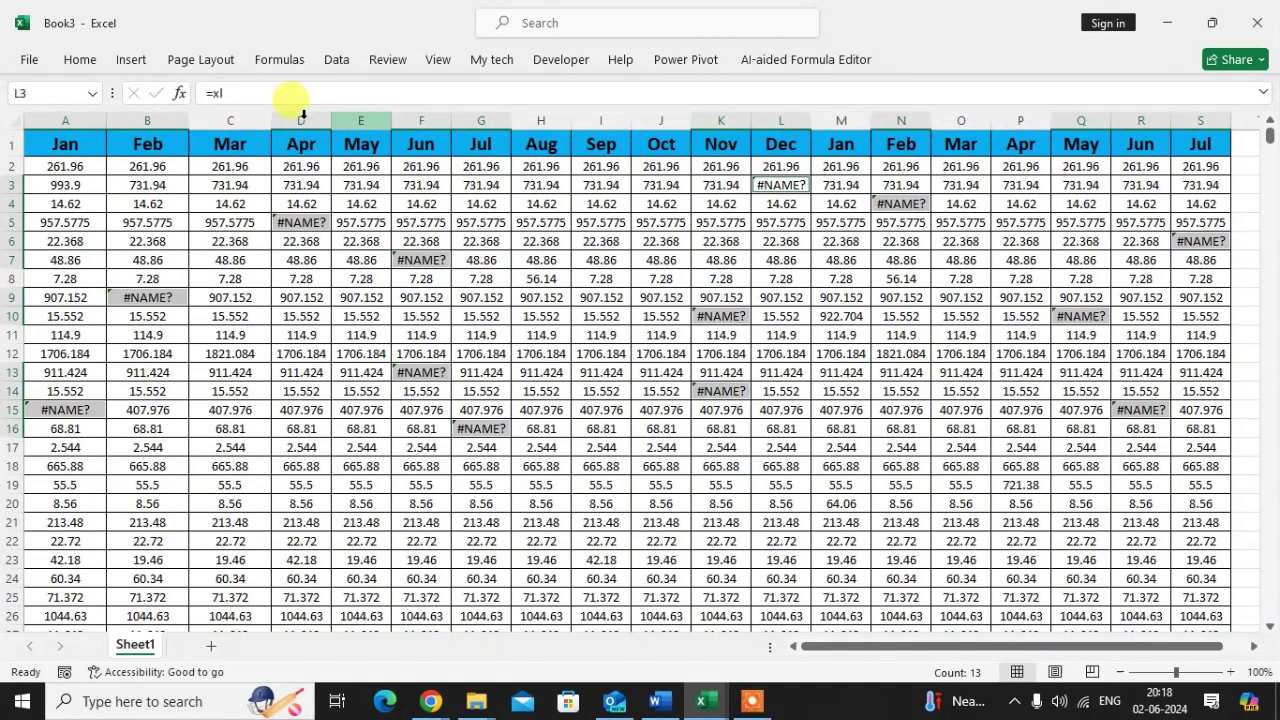
- Fill the selected error cells with the standard yellow colour and deselect them
{"action": "left_click", "coordinate": [79, 59]}
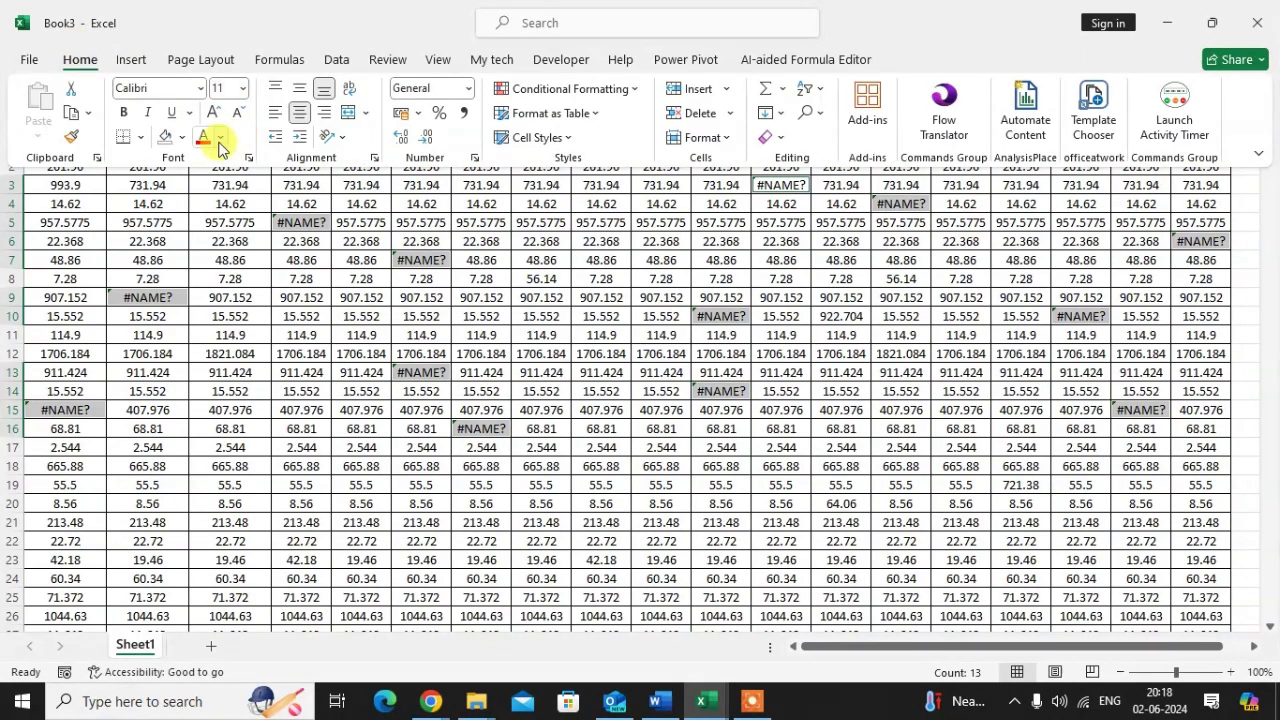
{"action": "left_click", "coordinate": [182, 137]}
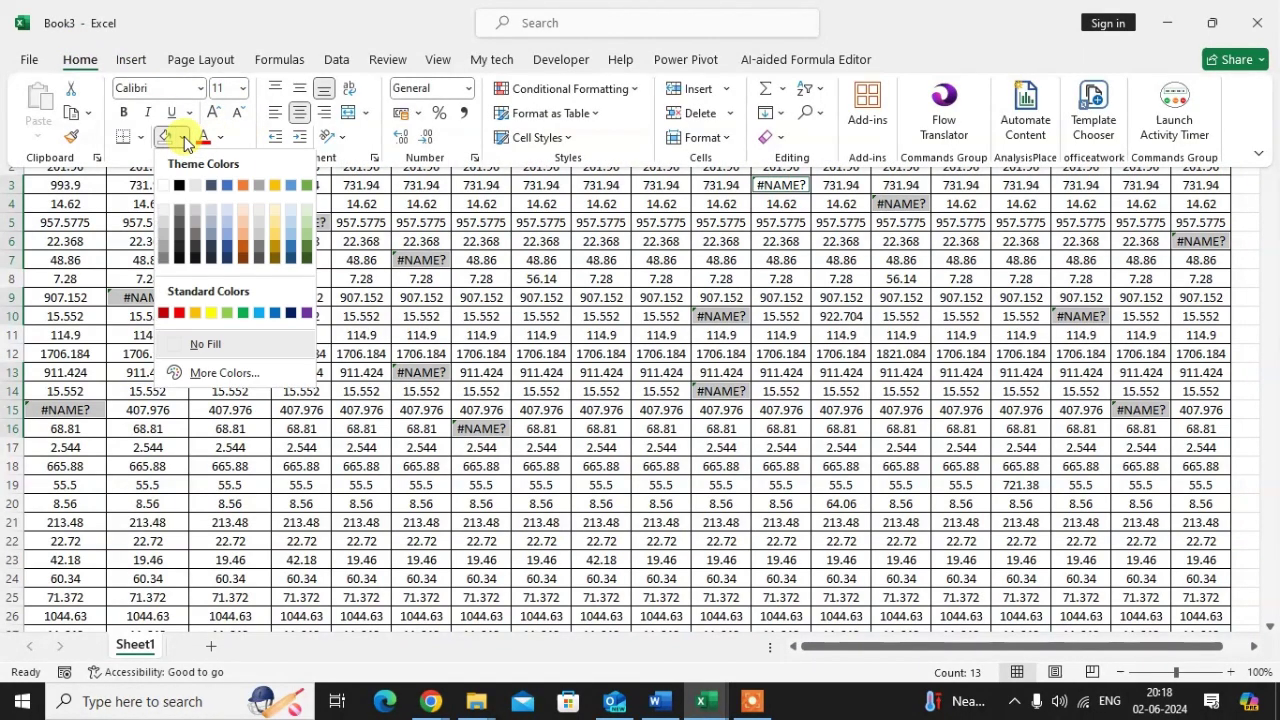
{"action": "left_click", "coordinate": [211, 311]}
{"action": "left_click", "coordinate": [520, 294]}
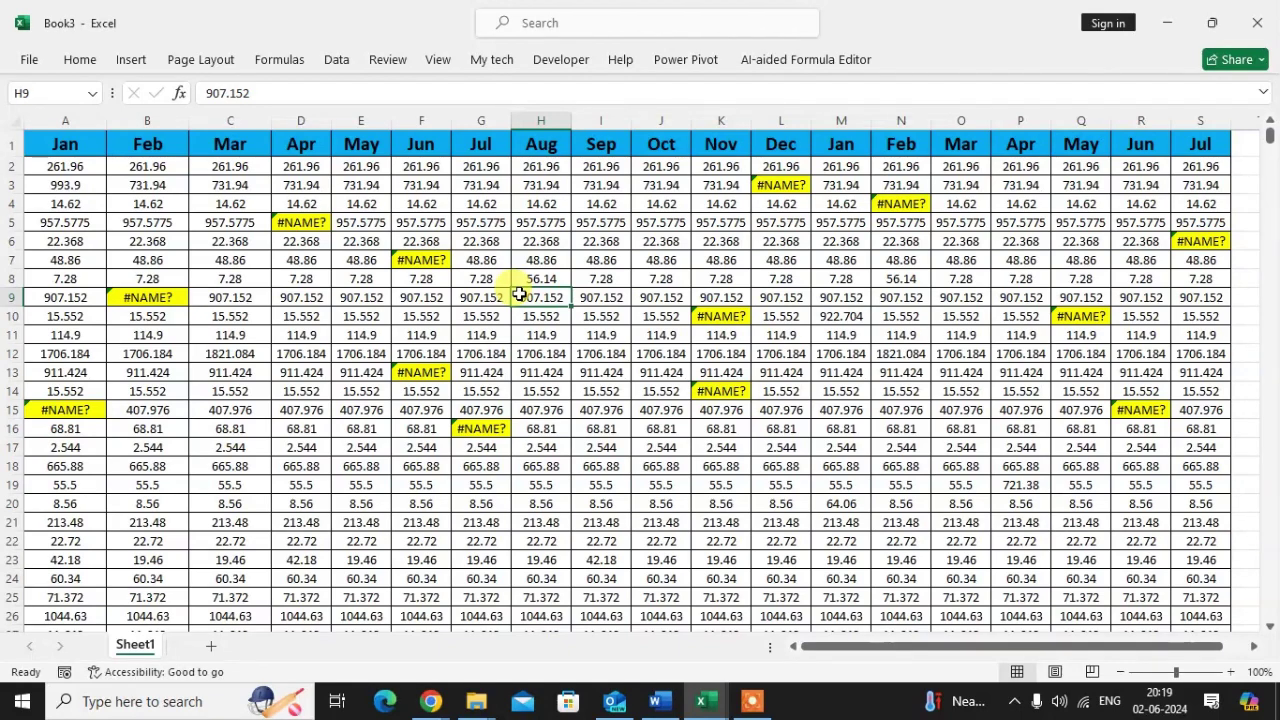
- Select all formula cells in the table with Go To Special, including Numbers, Text and Logicals but excluding Errors
{"action": "key", "text": "ctrl+a"}
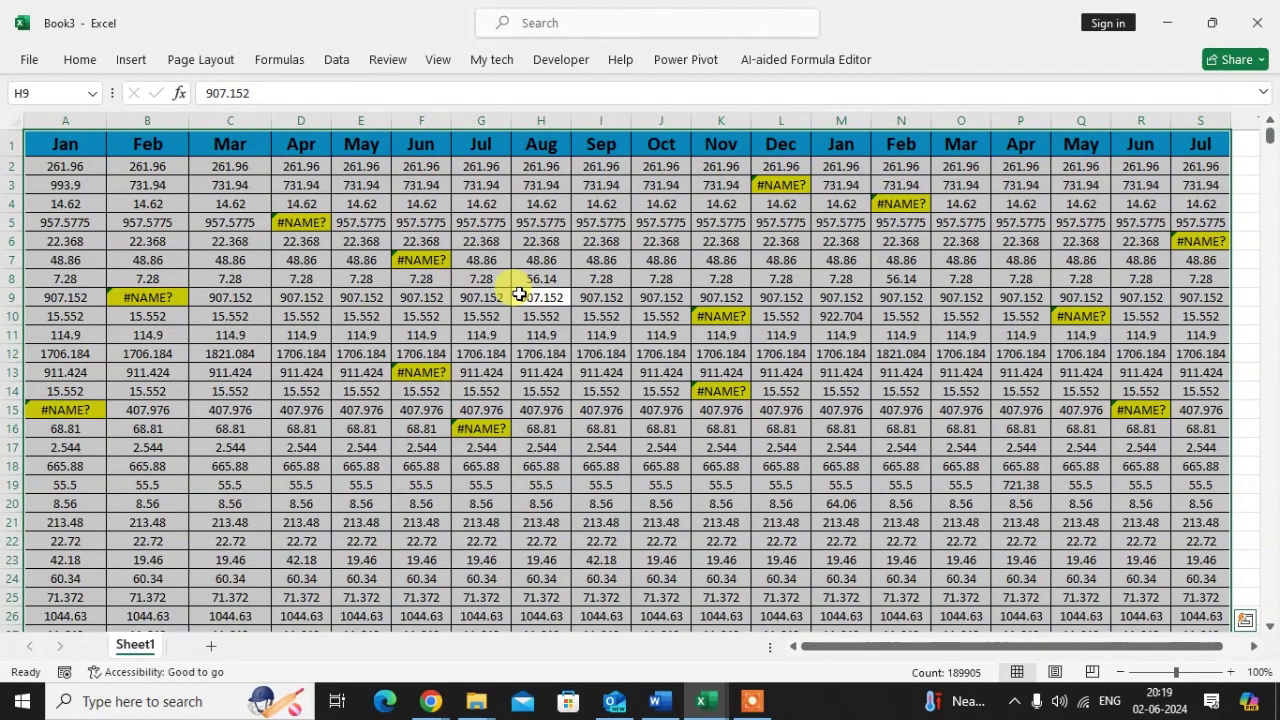
{"action": "key", "text": "F5"}
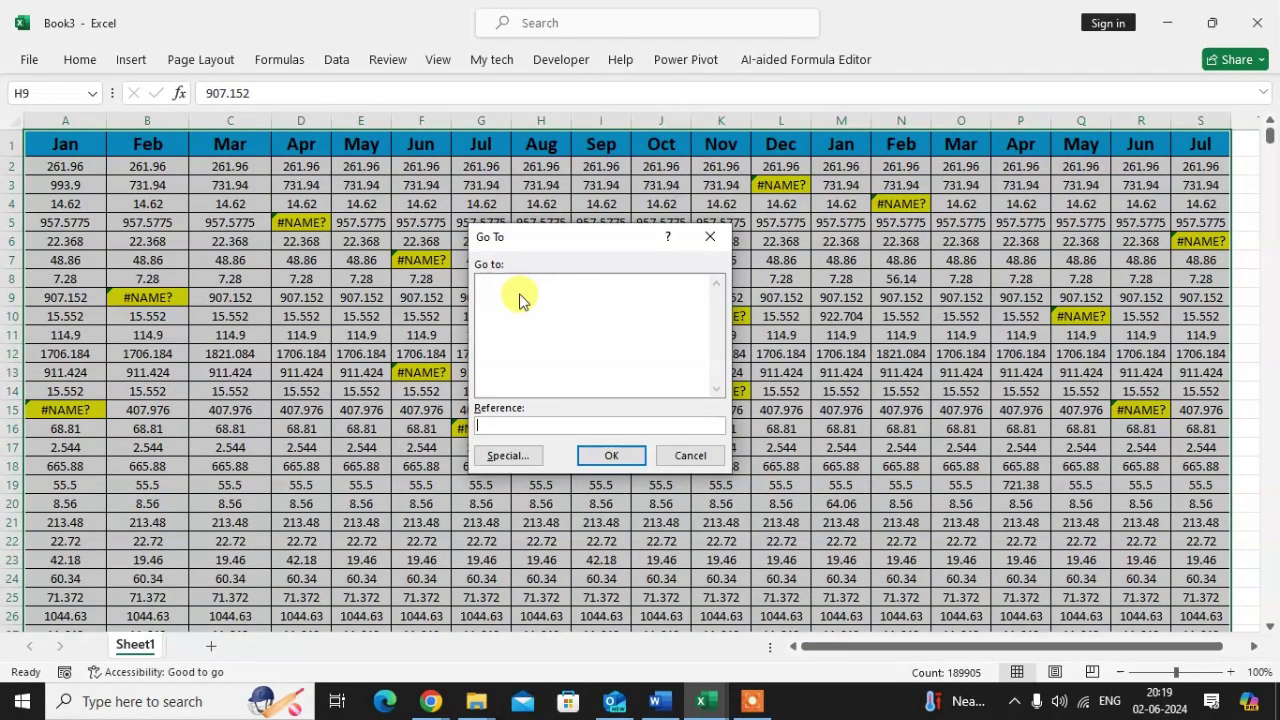
{"action": "left_click", "coordinate": [522, 458]}
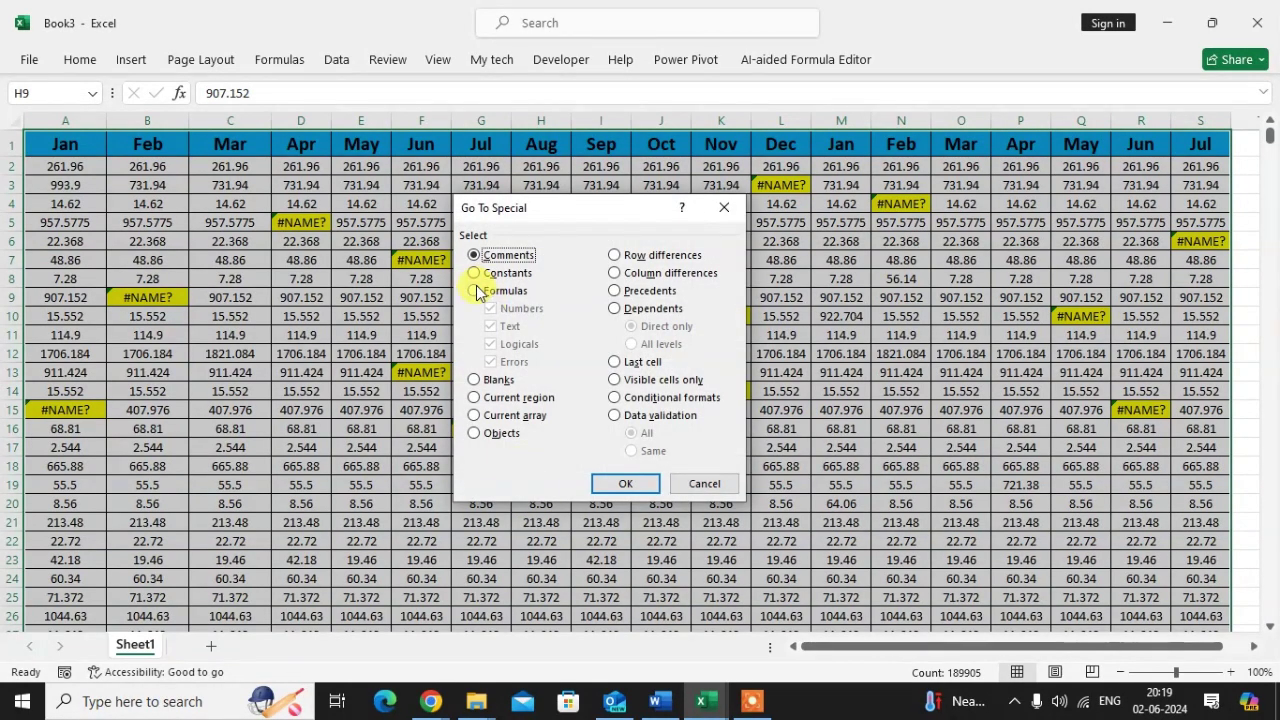
{"action": "left_click", "coordinate": [475, 291]}
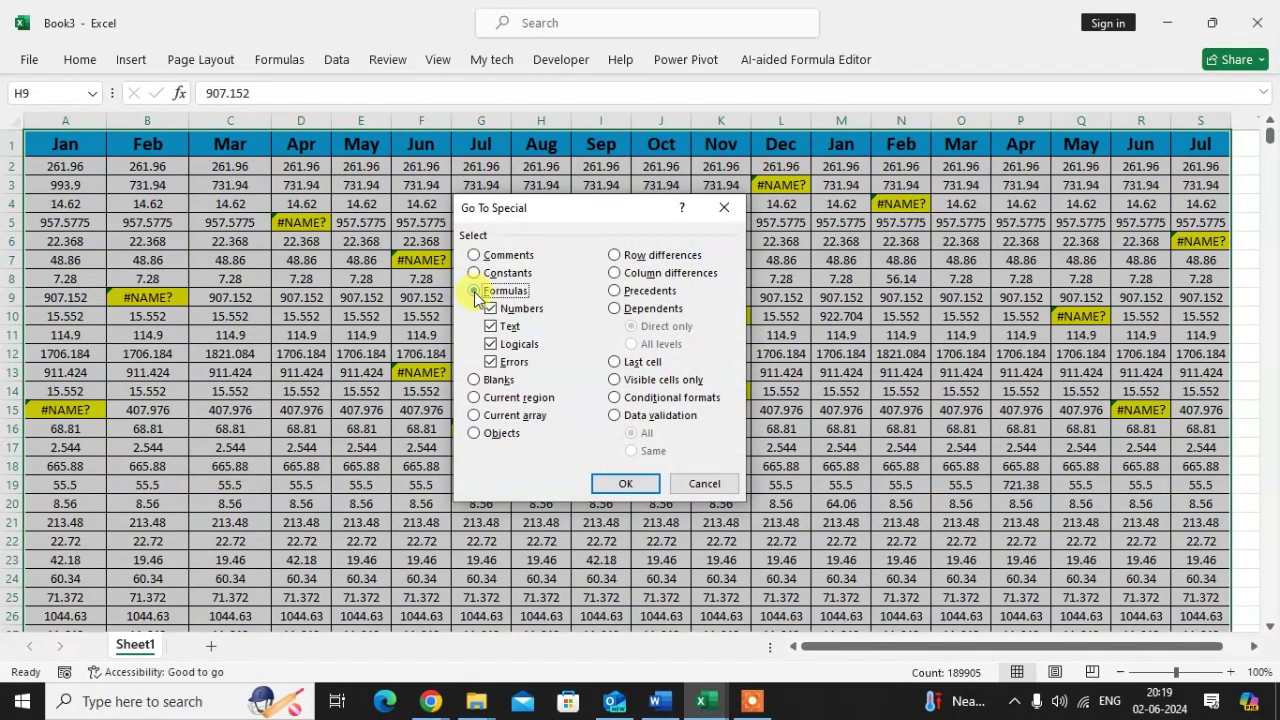
{"action": "left_click", "coordinate": [497, 366]}
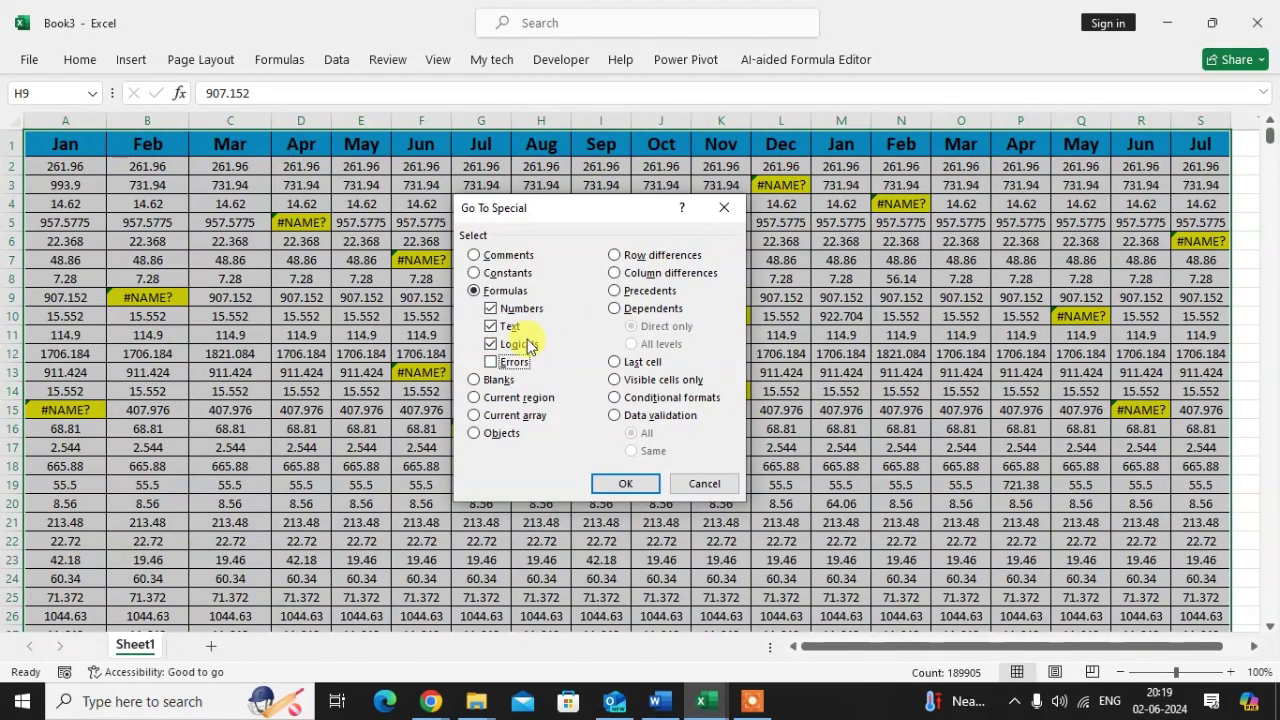
{"action": "left_click", "coordinate": [610, 484]}
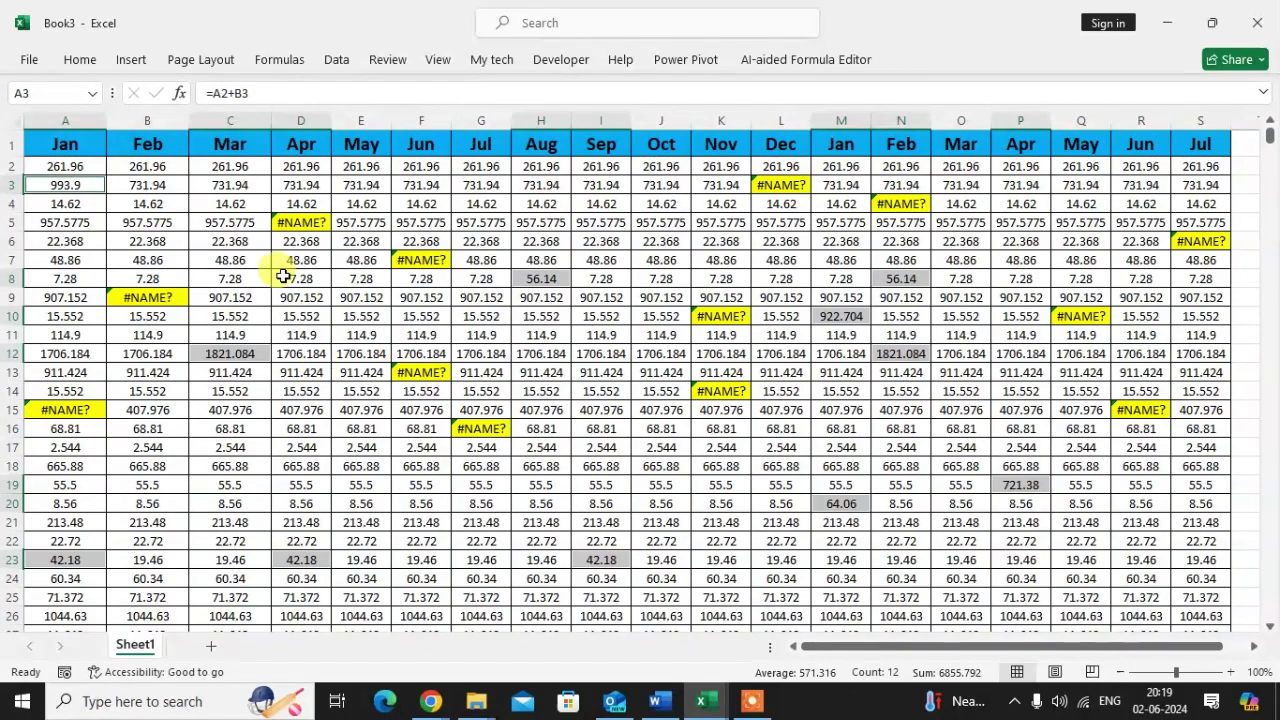
- Fill the selected valid formula cells with the standard orange colour and deselect them
{"action": "left_click", "coordinate": [95, 62]}
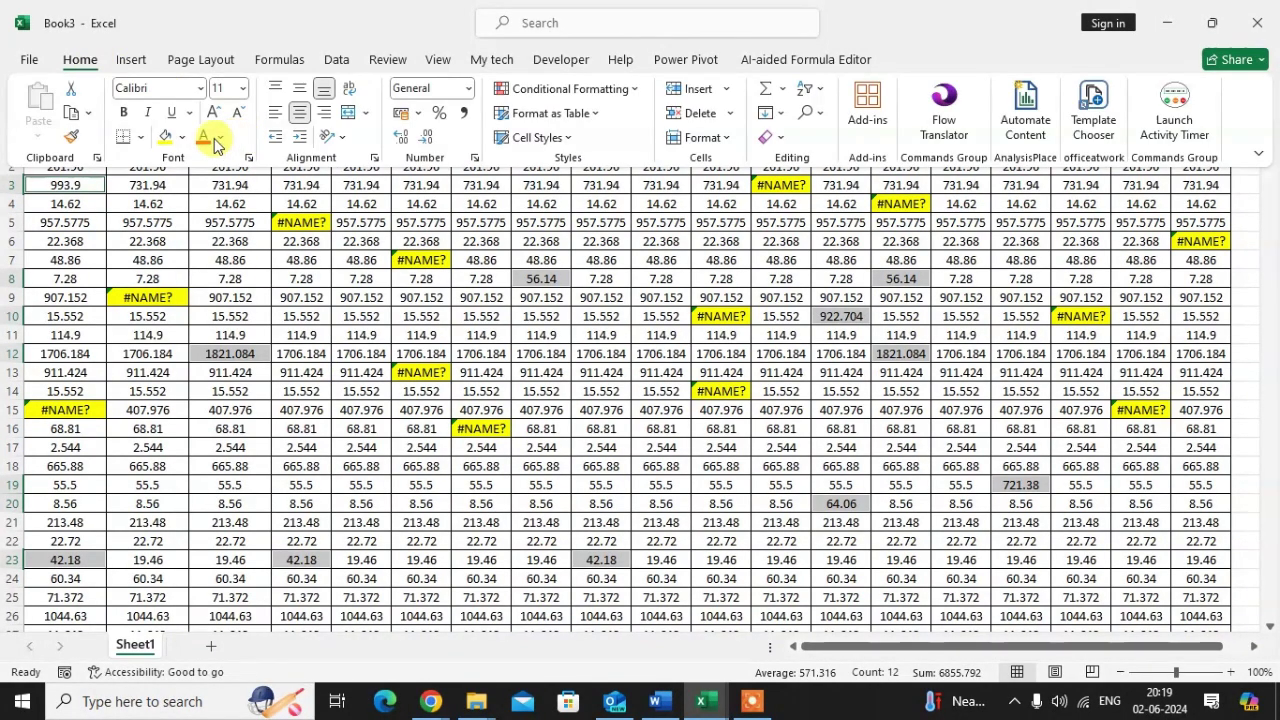
{"action": "left_click", "coordinate": [181, 136]}
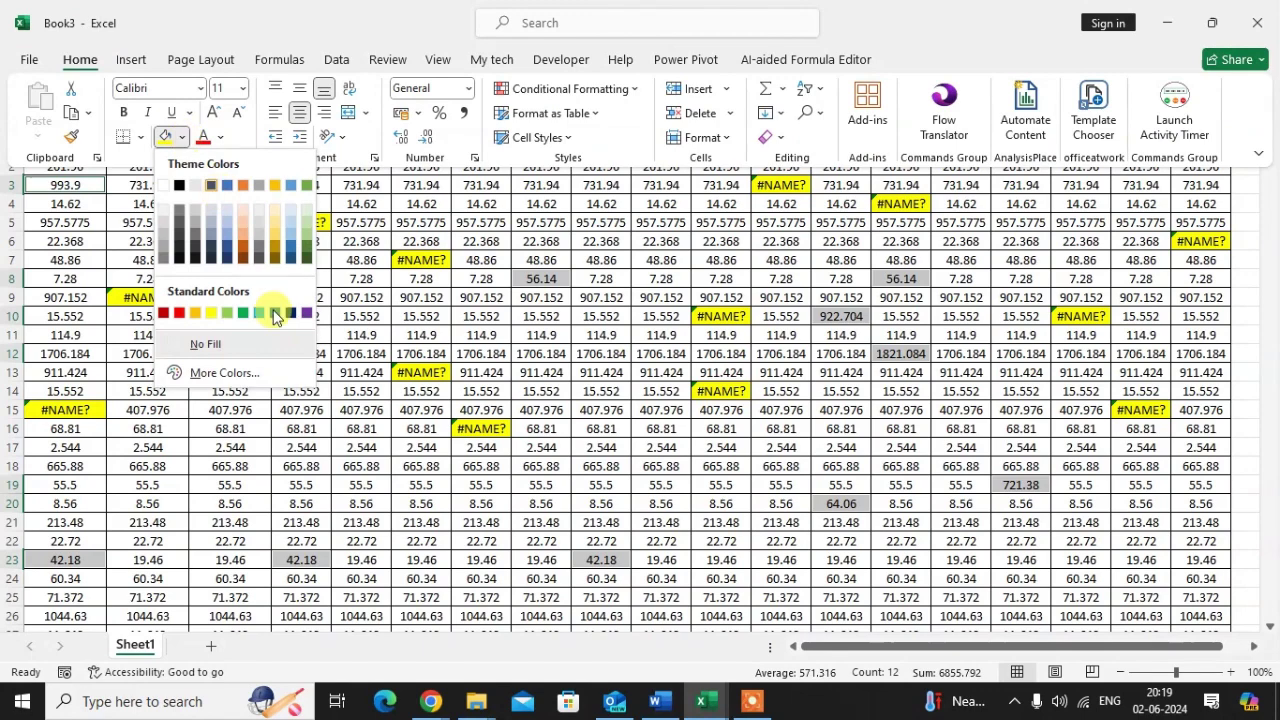
{"action": "left_click", "coordinate": [195, 313]}
{"action": "left_click", "coordinate": [631, 210]}
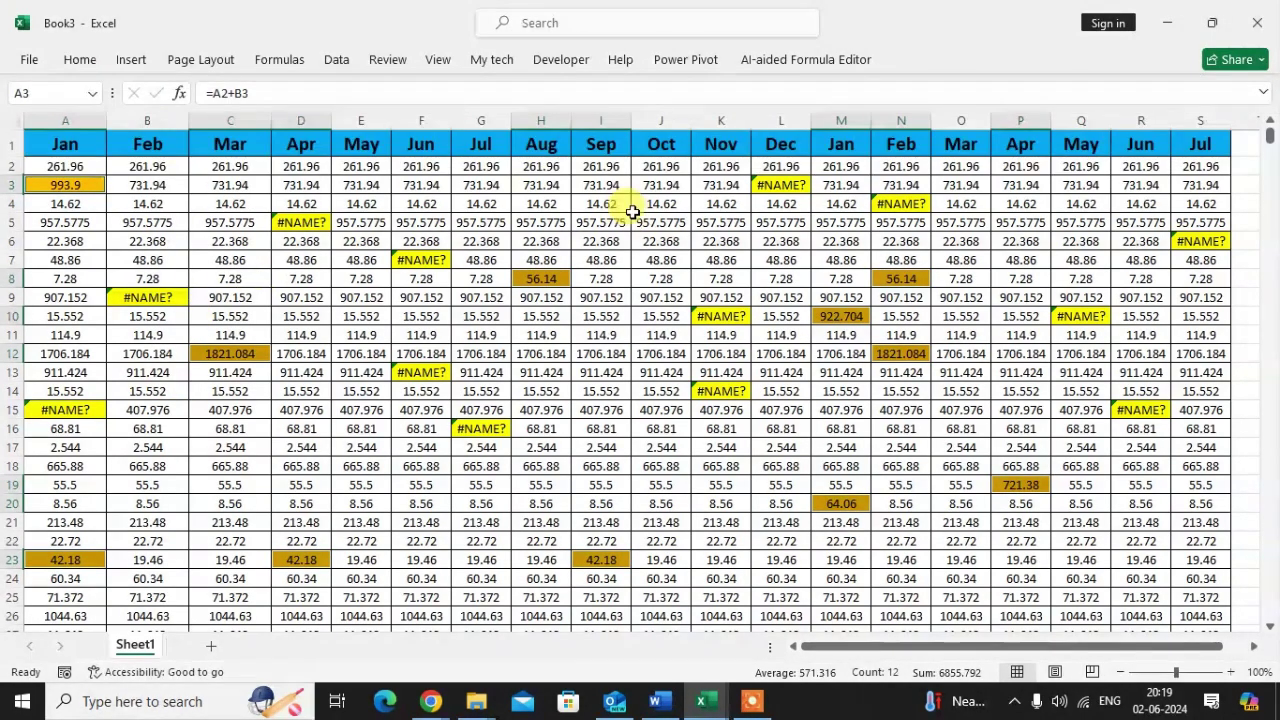
{"action": "left_click", "coordinate": [634, 205]}
- Inspect the formulas behind the orange cells, from H8 in the Aug column to A23 in the Jan column
{"action": "left_click", "coordinate": [550, 279]}
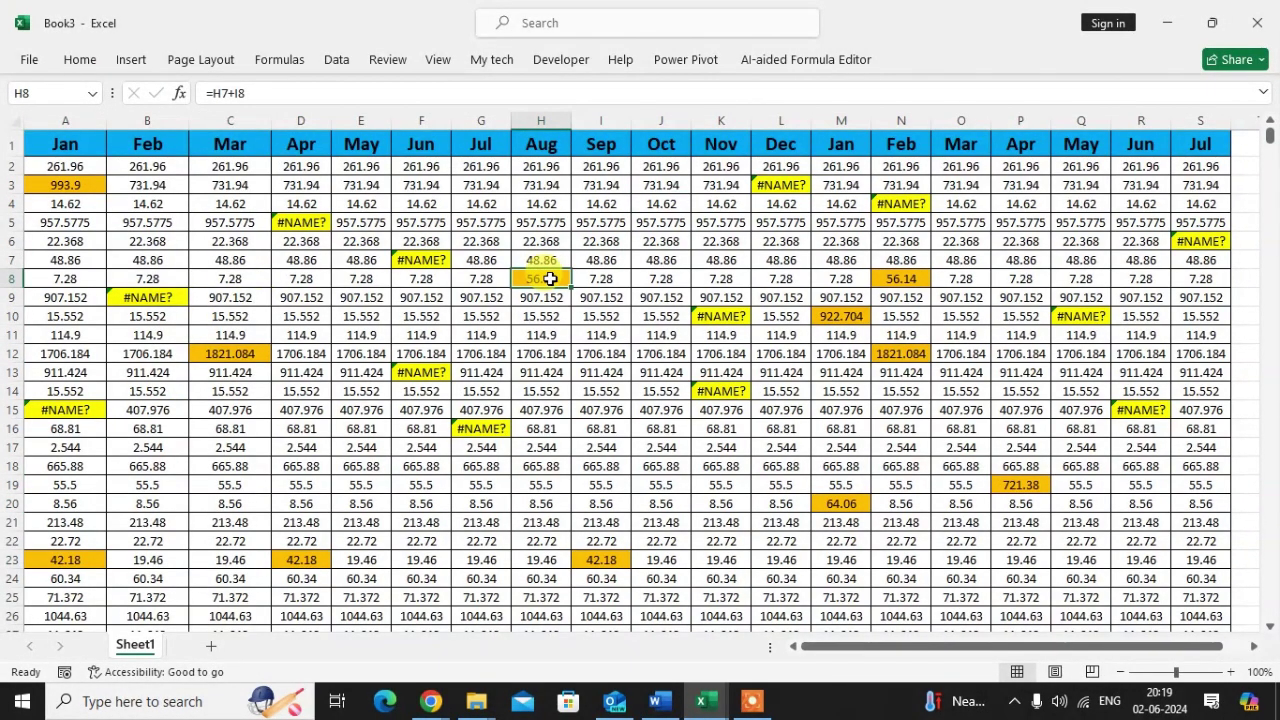
{"action": "double_click", "coordinate": [550, 279]}
{"action": "key", "text": "Return"}
{"action": "key", "text": "Return"}
{"action": "key", "text": "Return"}
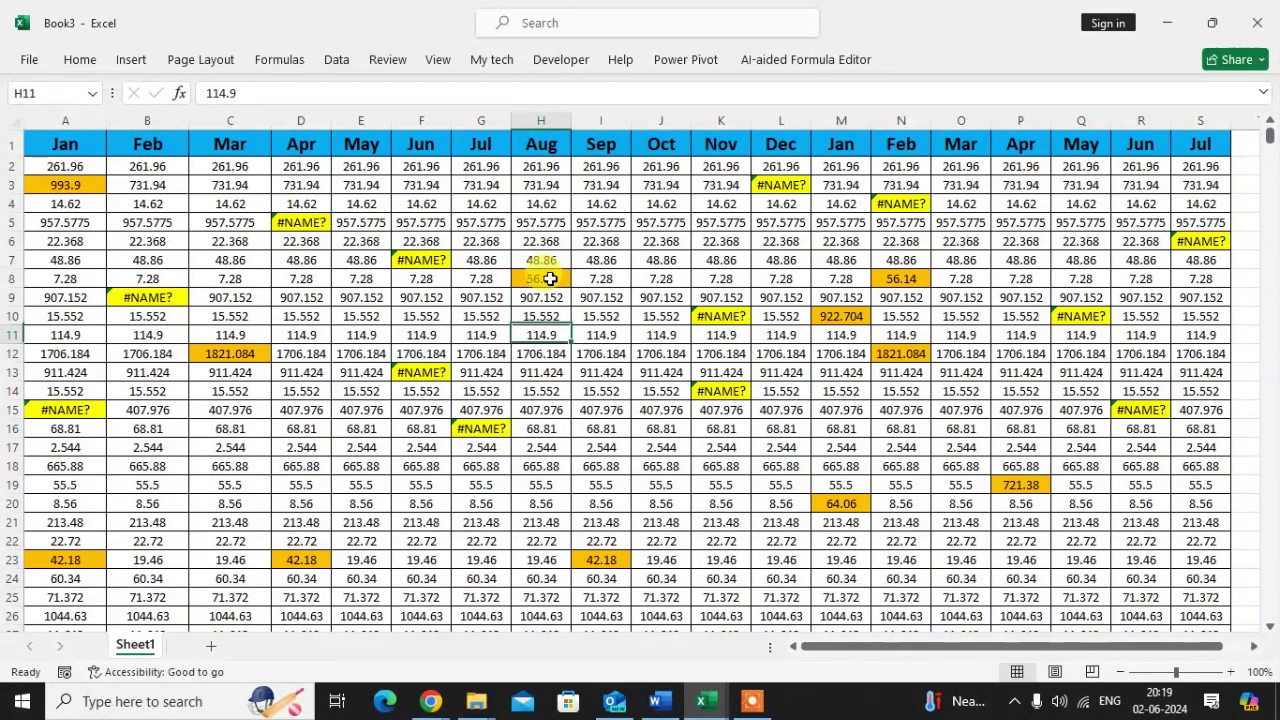
{"action": "key", "text": "Down"}
{"action": "key", "text": "Left"}
{"action": "key", "text": "Left"}
{"action": "key", "text": "Left"}
{"action": "key", "text": "Left"}
{"action": "key", "text": "Left"}
{"action": "key", "text": "Down"}
{"action": "key", "text": "Down"}
{"action": "key", "text": "Down"}
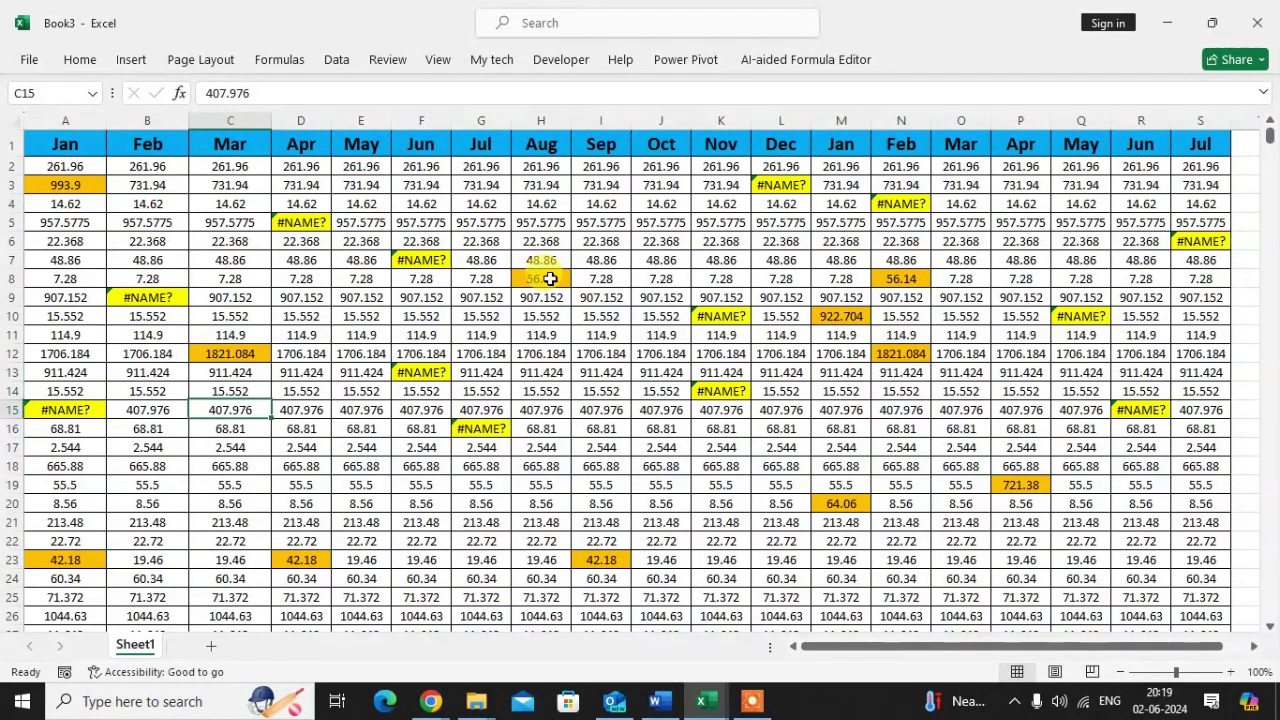
{"action": "key", "text": "Down"}
{"action": "key", "text": "Down"}
{"action": "key", "text": "Down"}
{"action": "key", "text": "Down"}
{"action": "key", "text": "Down"}
{"action": "key", "text": "Down"}
{"action": "key", "text": "Down"}
{"action": "key", "text": "Left"}
{"action": "key", "text": "Left"}
{"action": "key", "text": "Down"}
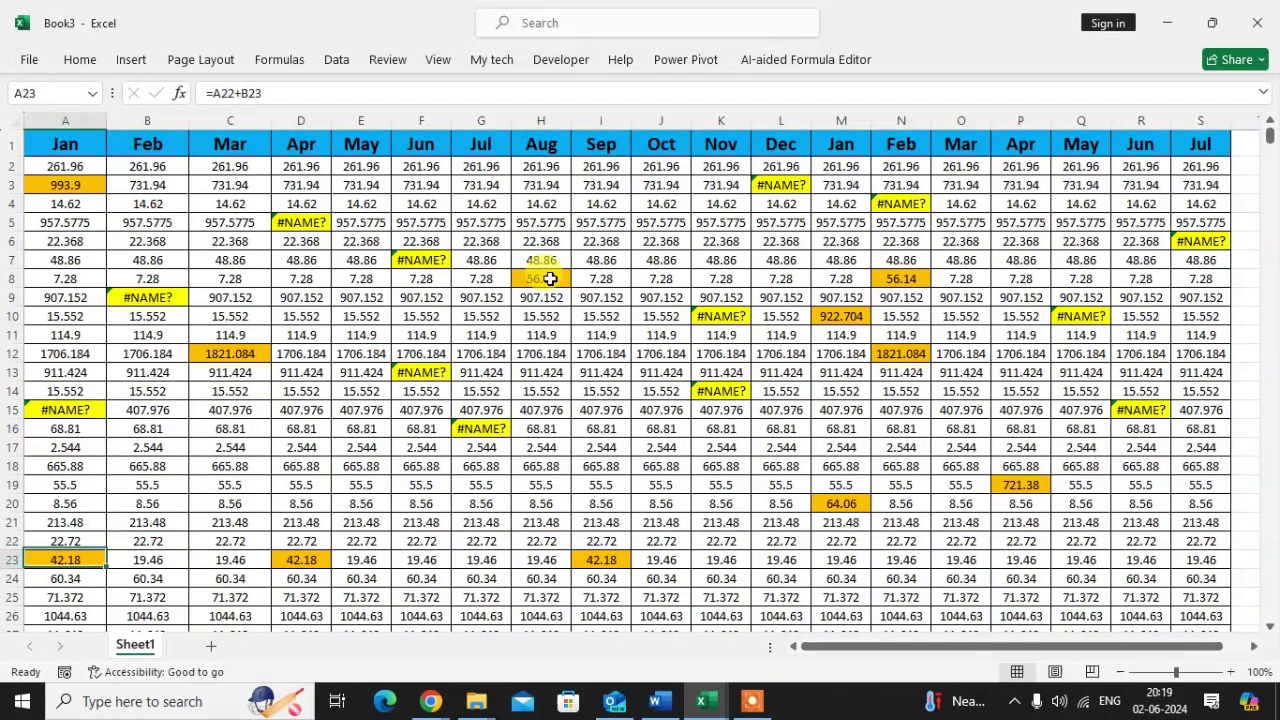
{"action": "key", "text": "Down"}
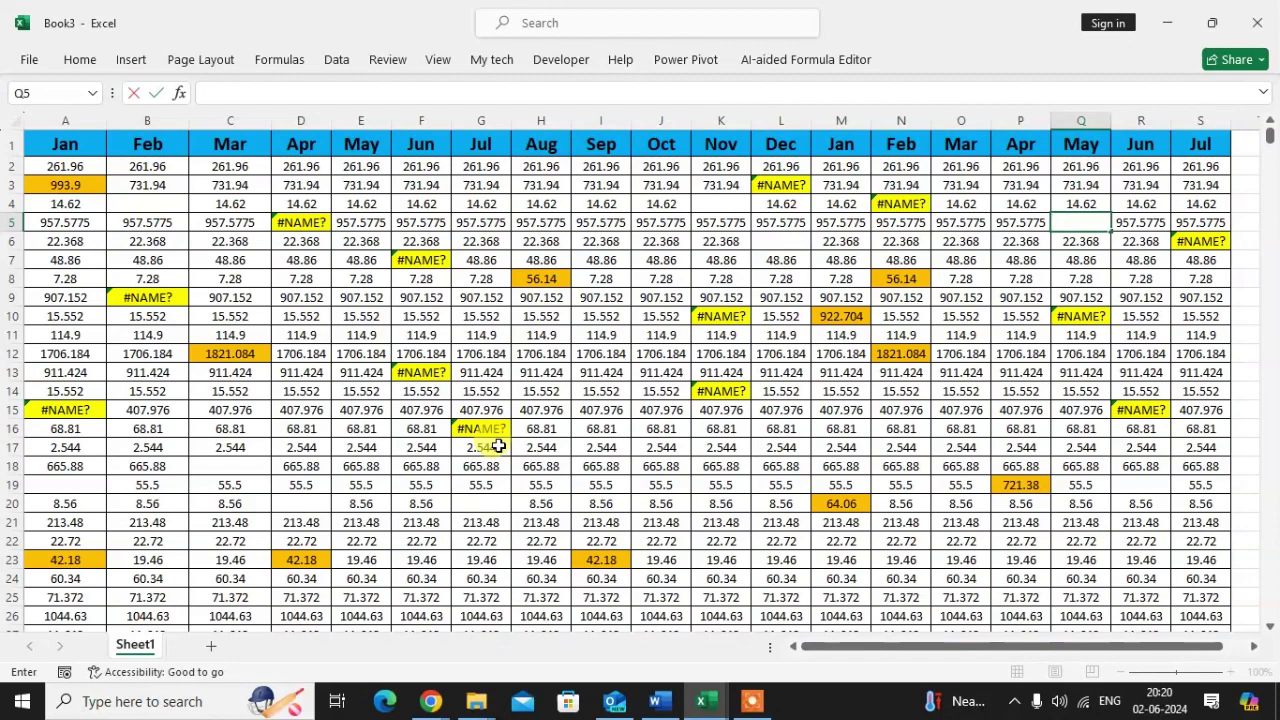
{"action": "type", "text": "="}
{"action": "left_click", "coordinate": [533, 468]}
{"action": "key", "text": "Escape"}
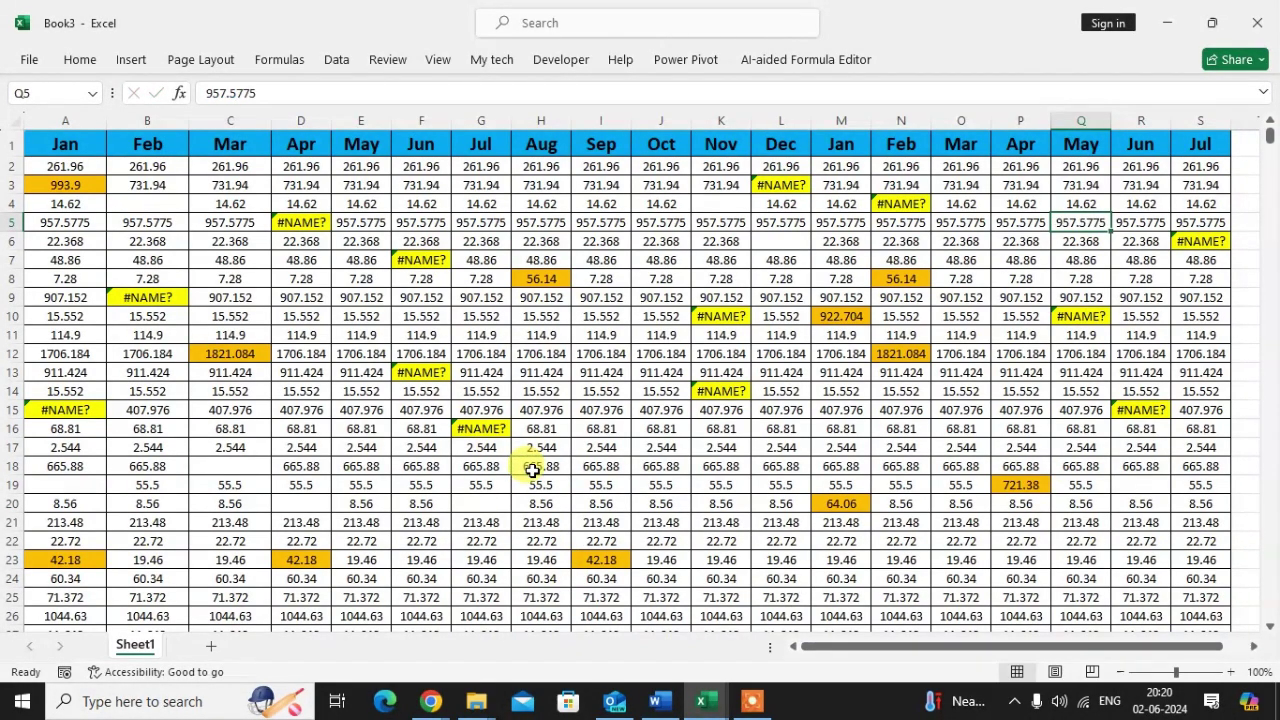
- Select all blank cells in the entire table with Go To Special, using the Blanks option
{"action": "key", "text": "ctrl+a"}
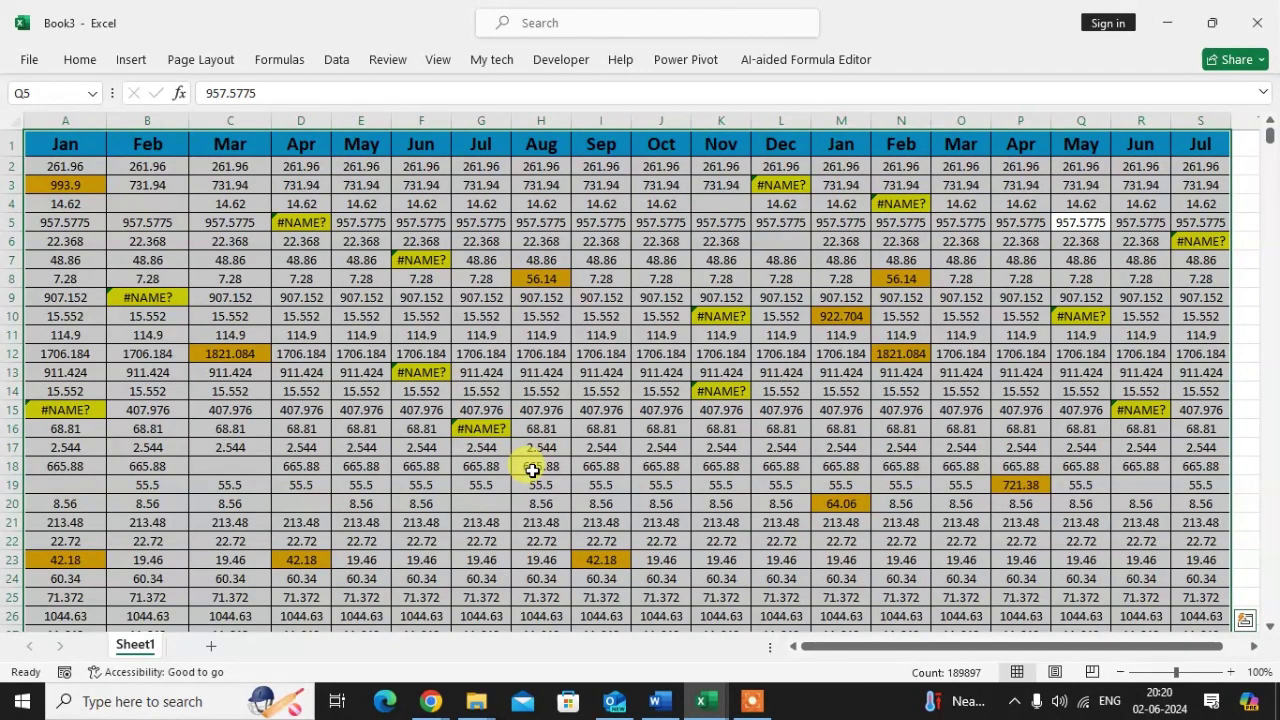
{"action": "key", "text": "ctrl+g"}
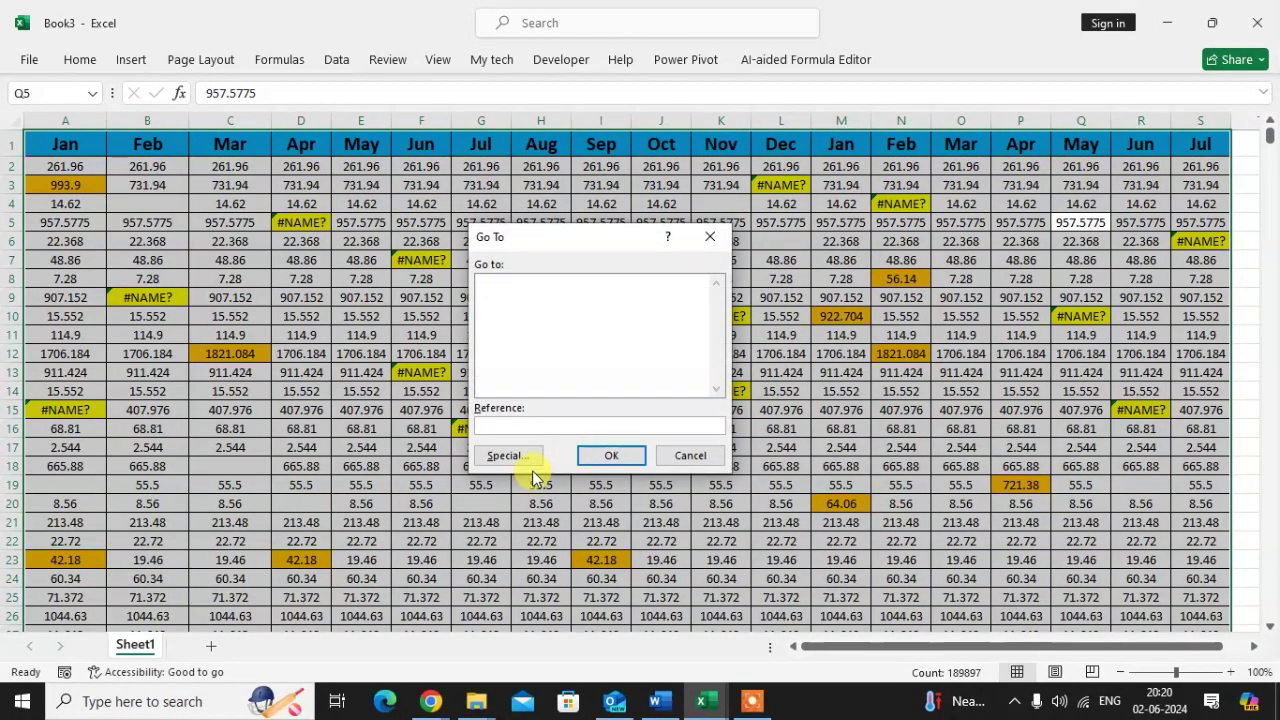
{"action": "left_click", "coordinate": [521, 461]}
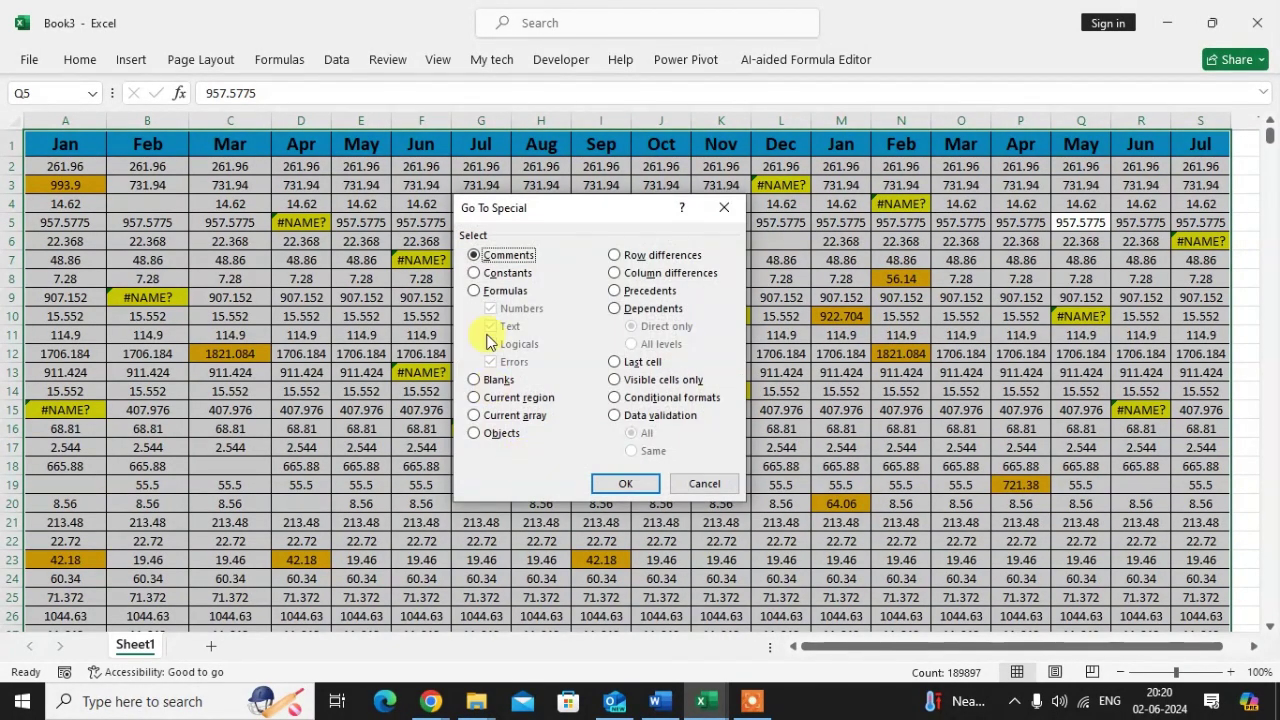
{"action": "left_click", "coordinate": [476, 384]}
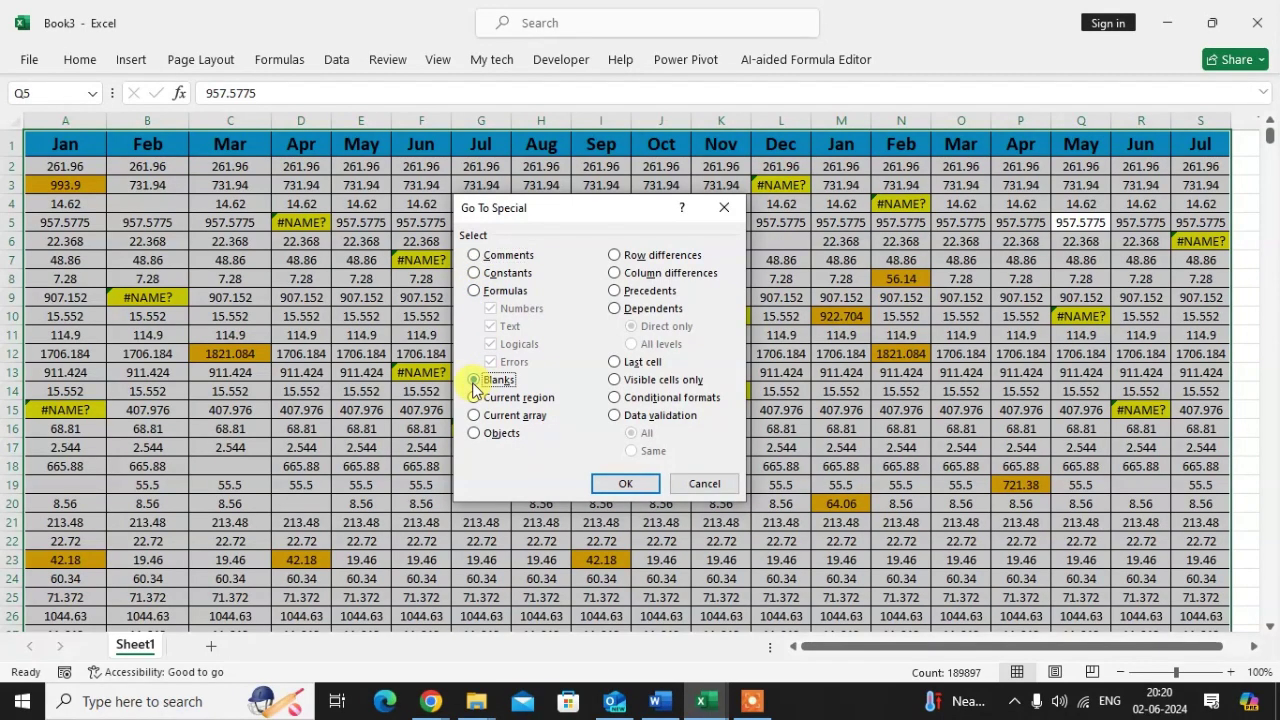
{"action": "left_click", "coordinate": [641, 483]}
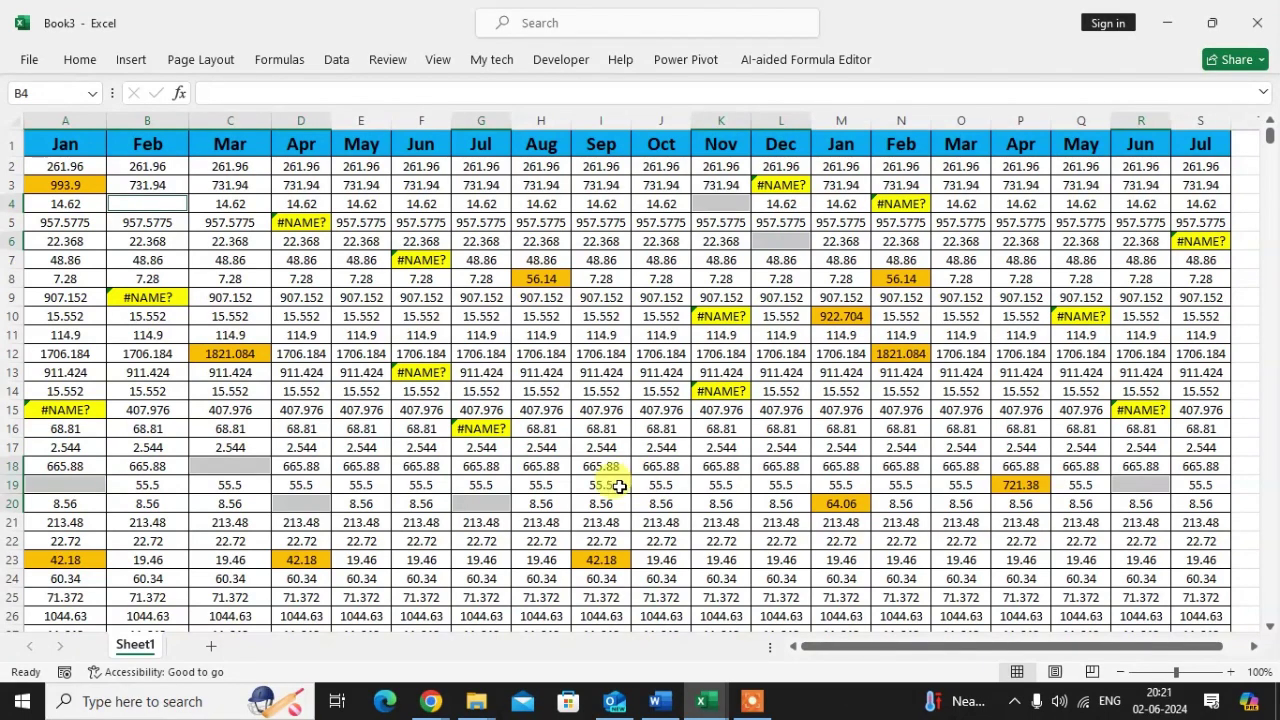
- Fill the selected blank cells with the standard light green colour and deselect them
{"action": "left_click", "coordinate": [79, 61]}
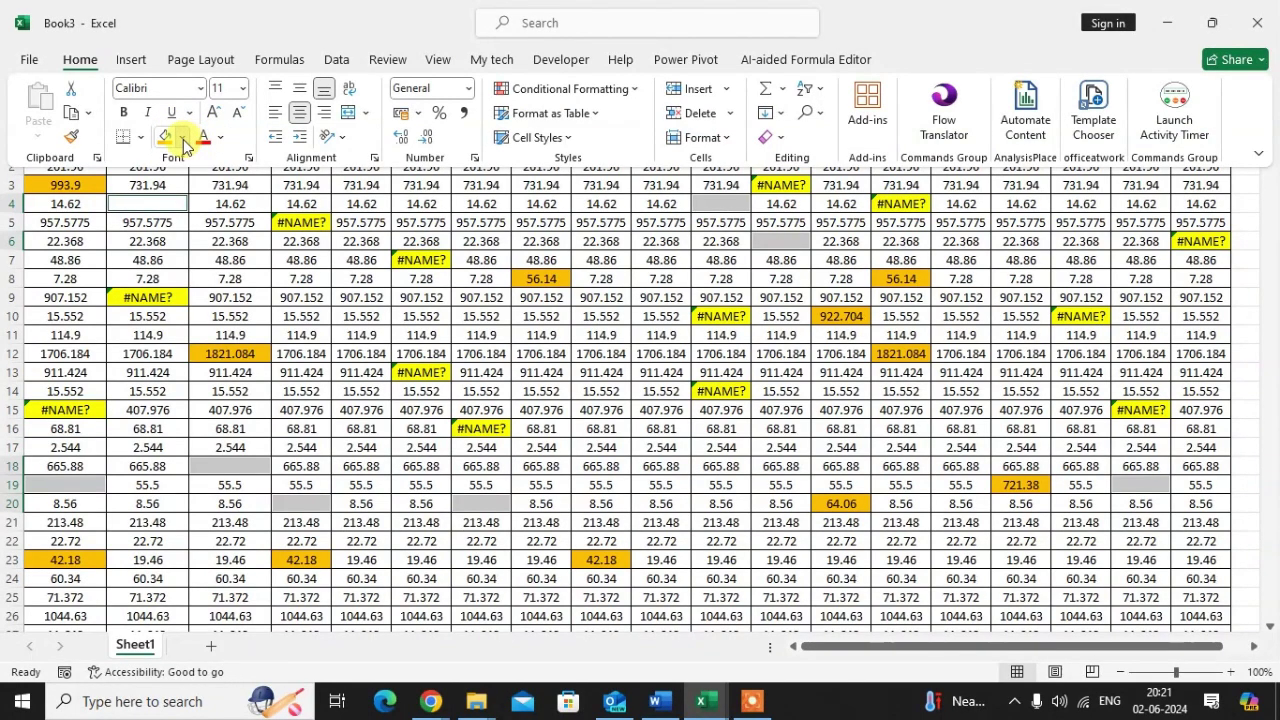
{"action": "left_click", "coordinate": [182, 137]}
{"action": "left_click", "coordinate": [229, 313]}
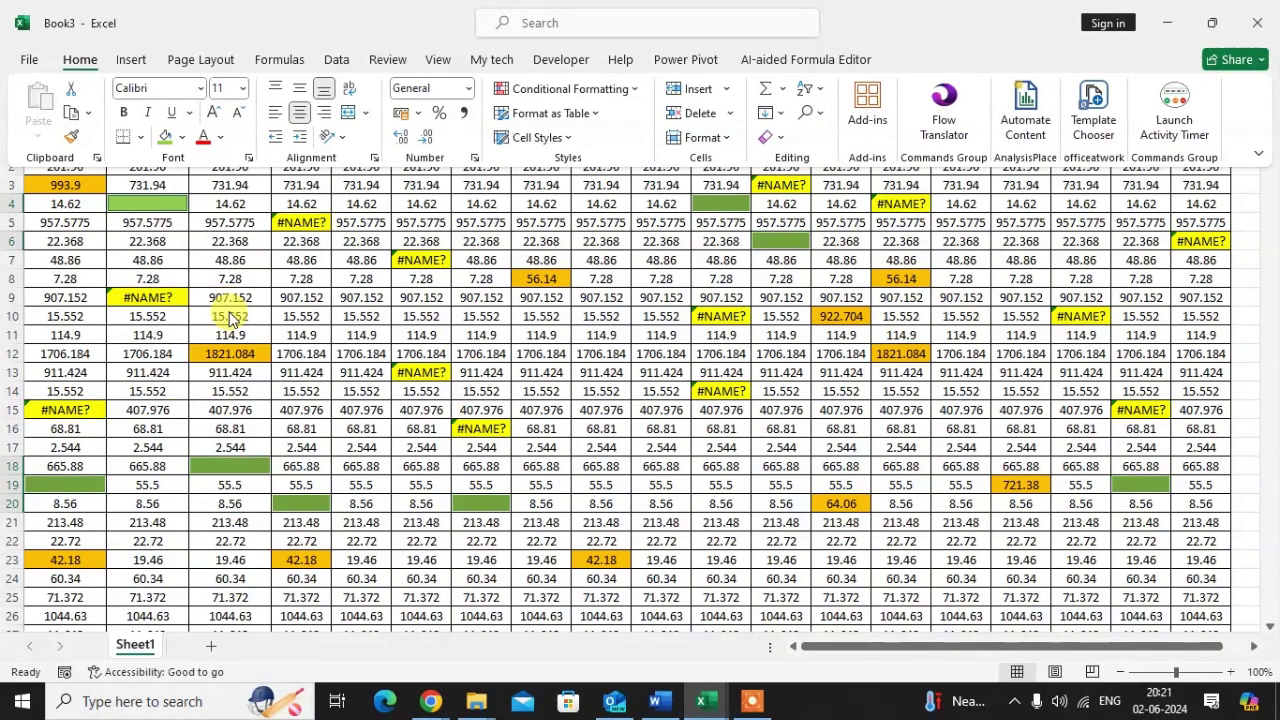
{"action": "left_click", "coordinate": [577, 258]}
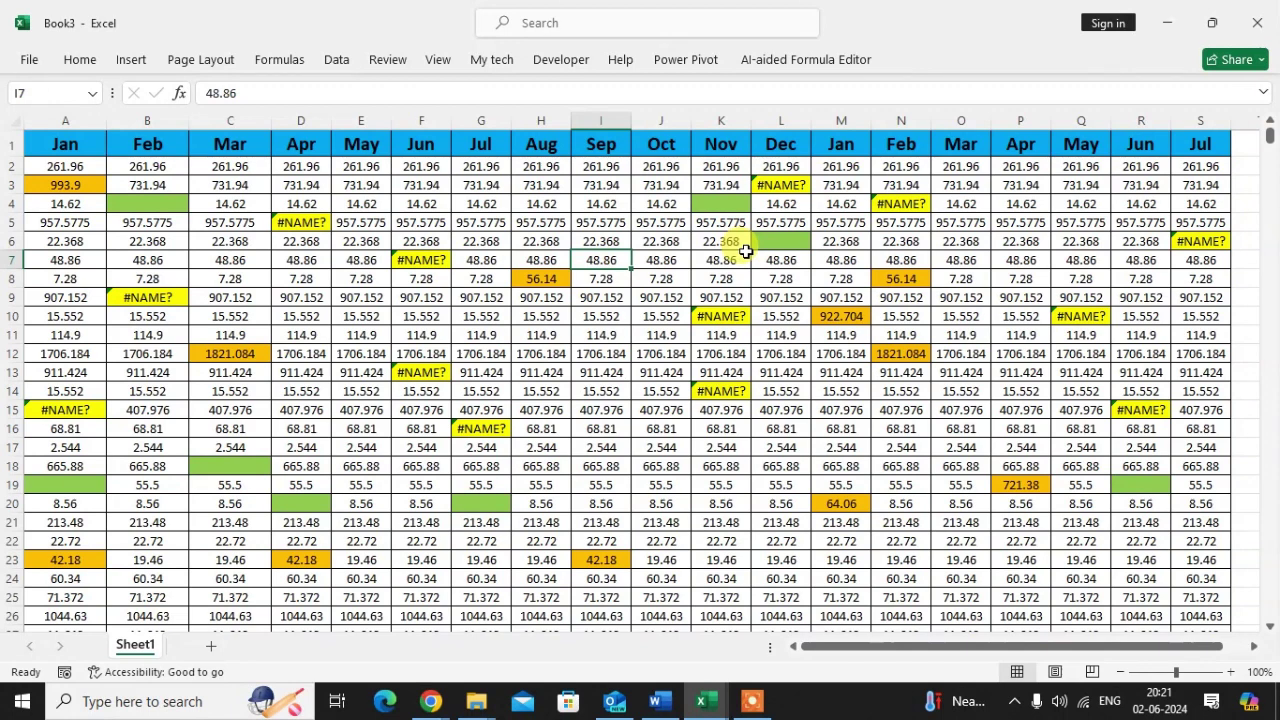
{"action": "left_click", "coordinate": [680, 378]}
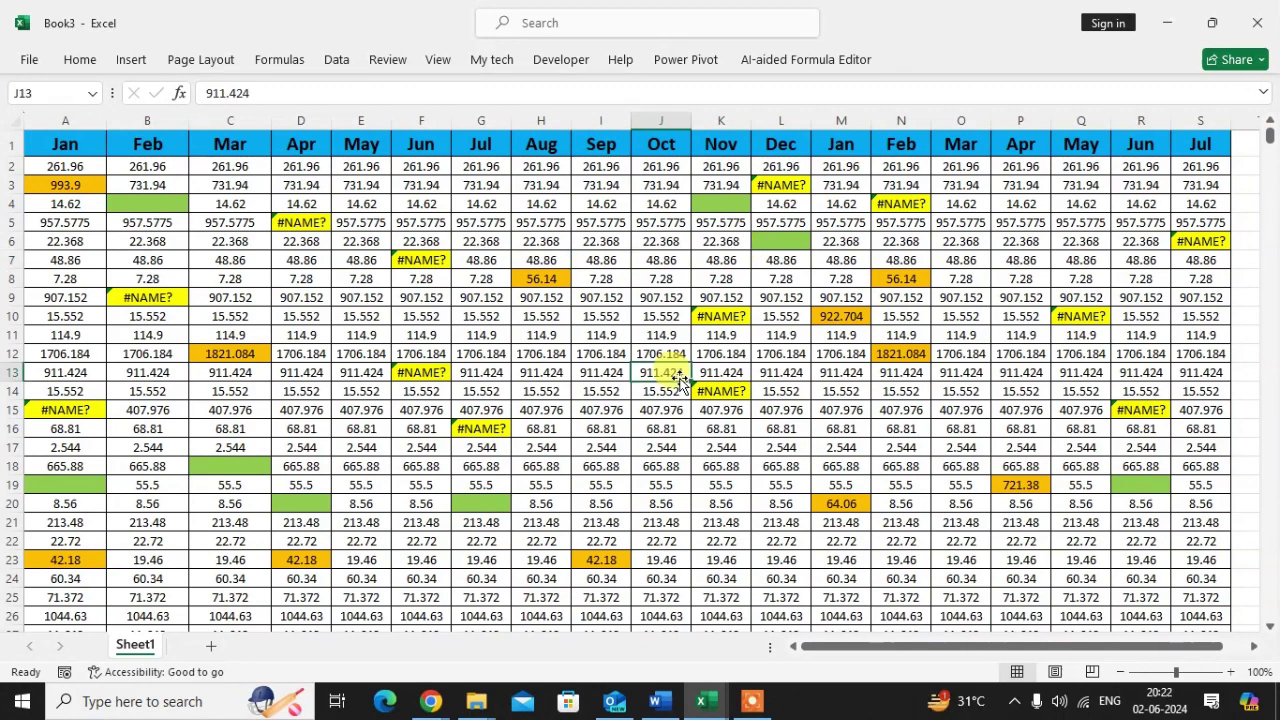